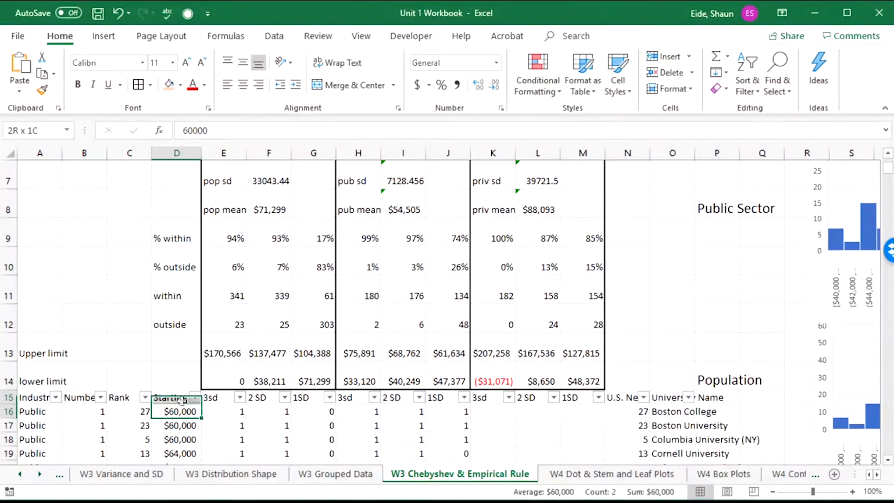
- Examine the Public Sector and Population salary histograms that lie beyond the standard deviation table, following their salary axes to the higher ranges
left_click(155, 316)
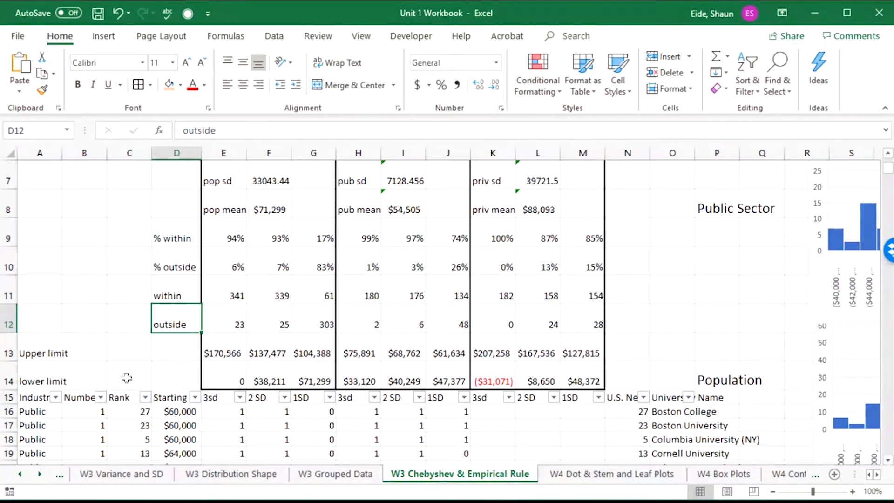
scroll(214, 355, "up", 1)
scroll(626, 347, "down", 1)
left_click_drag(660, 309, 812, 300)
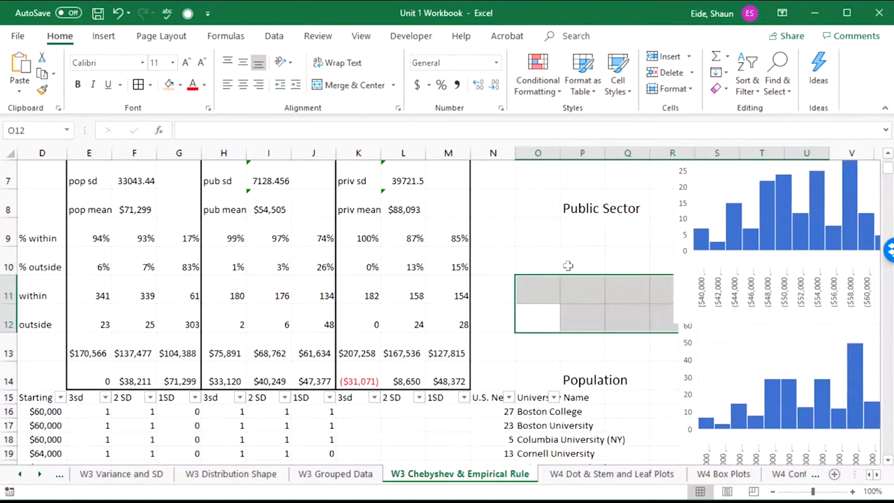
left_click(569, 265)
key("Right")
key("Right")
key("Right")
key("Right")
key("Right")
key("Right")
key("Right")
key("Right")
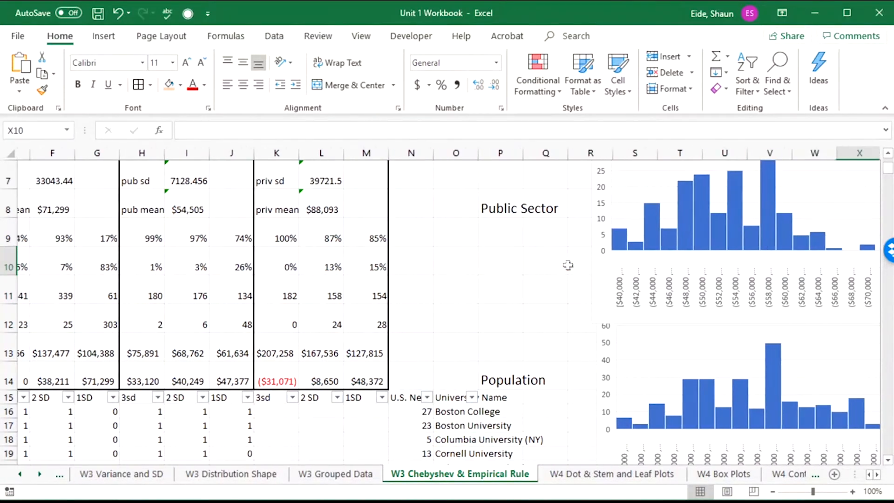
key("Right")
key("Right")
key("Right")
key("Right")
key("Right")
key("Right")
key("Right")
key("Right")
key("Right")
key("Down")
key("Down")
key("Down")
key("Right")
key("Right")
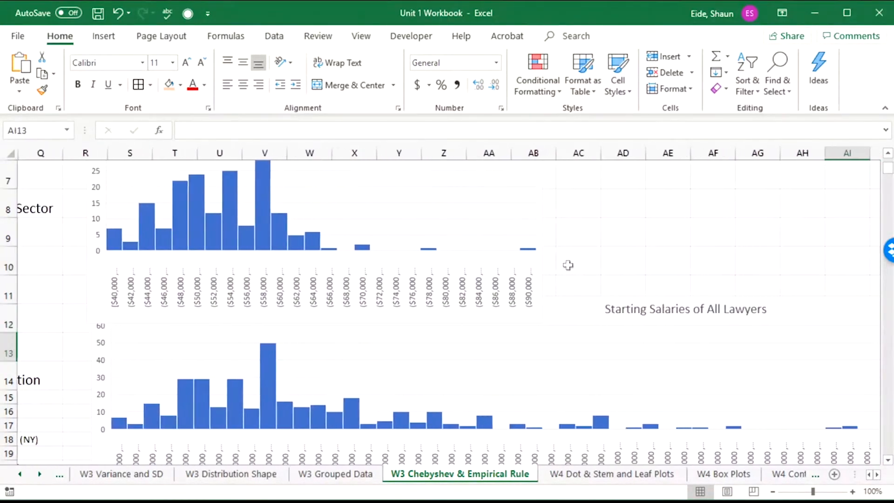
key("Right")
key("Right")
key("Down")
key("Down")
key("Right")
key("Right")
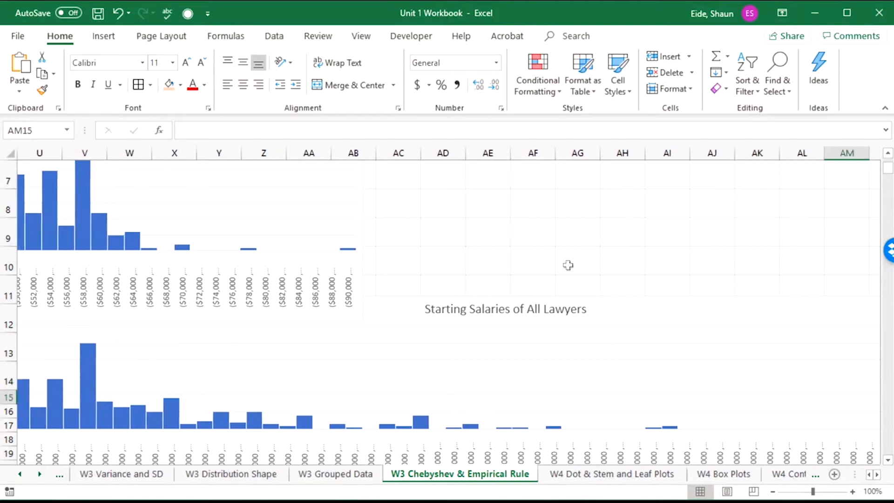
key("Right")
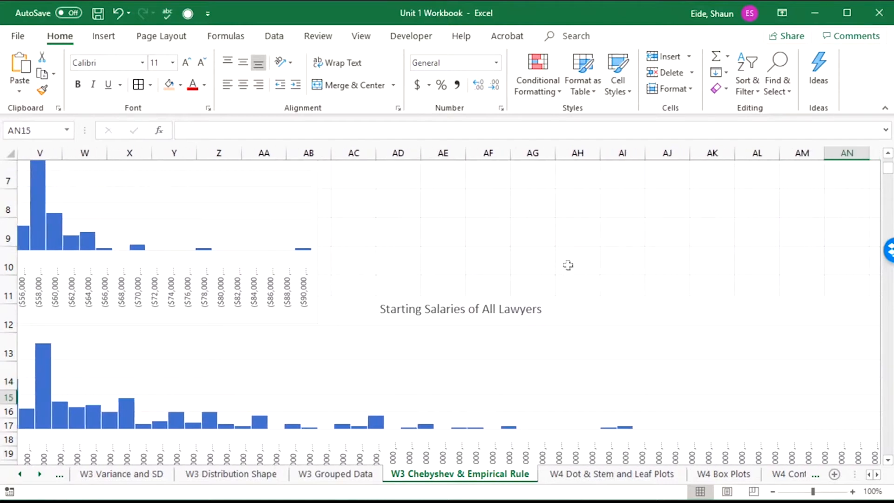
- View the Private Sector, Public Sector and Population histograms together at 50% zoom and examine their full salary range
left_click(772, 491)
left_click(771, 491)
left_click(772, 492)
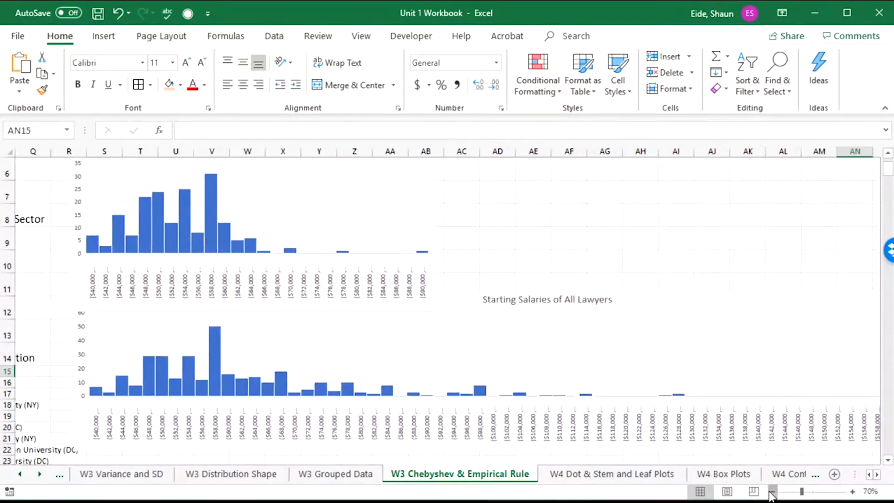
left_click(771, 492)
left_click(772, 491)
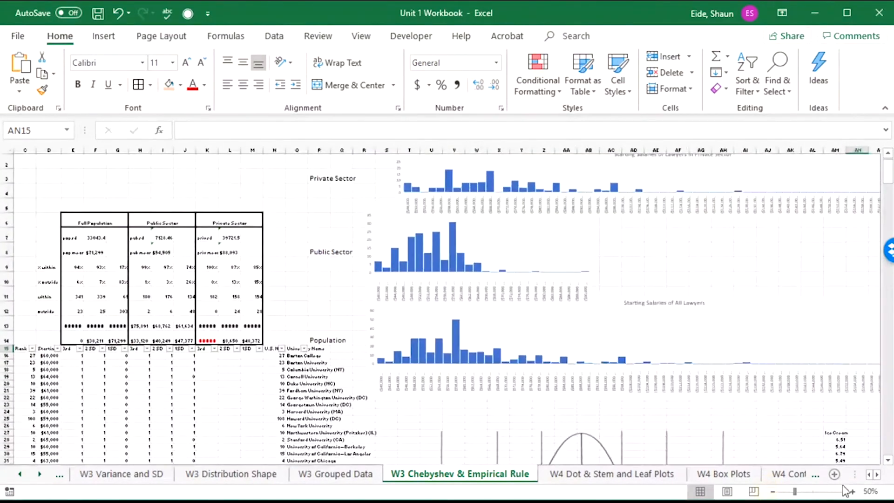
left_click_drag(810, 425, 769, 410)
left_click(543, 407)
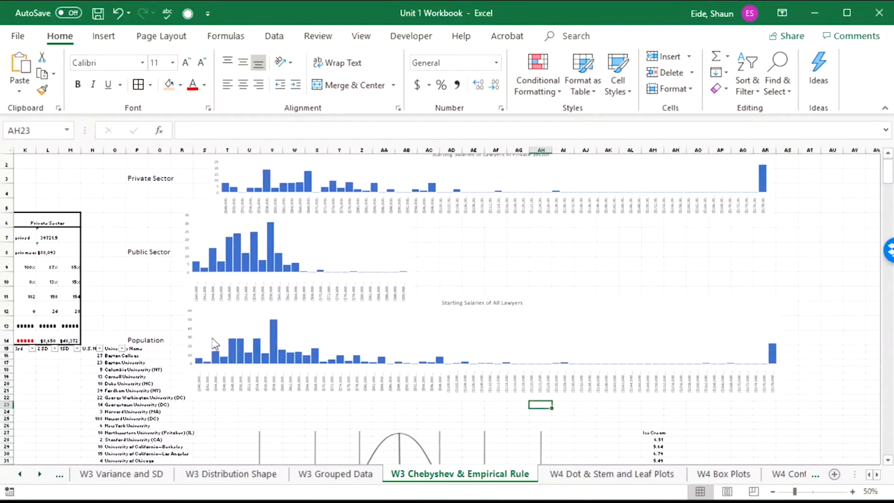
left_click(181, 323)
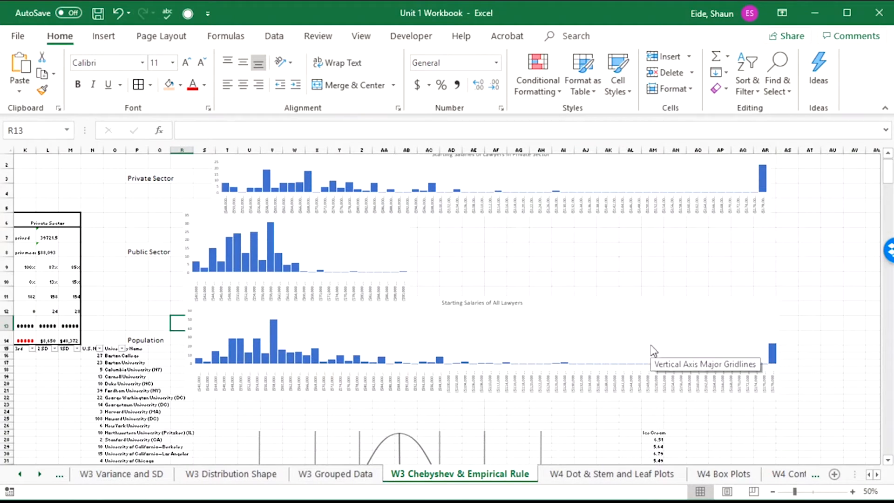
mouse_move(775, 351)
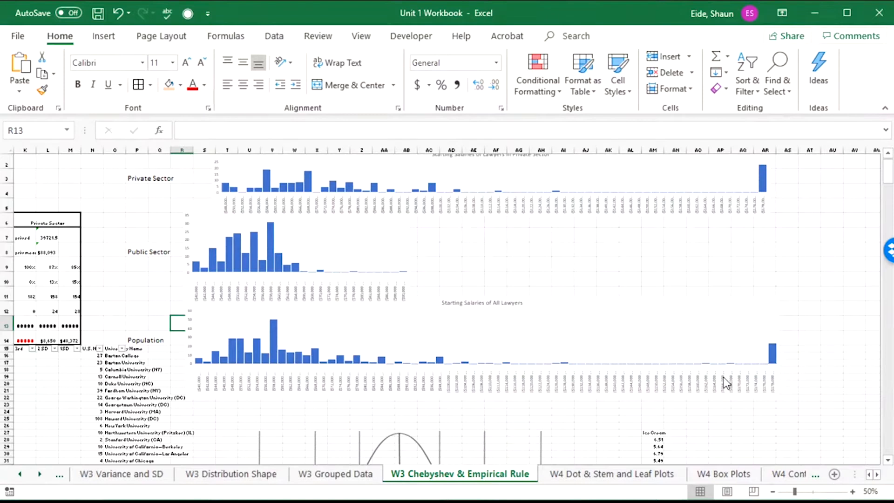
left_click_drag(801, 323, 755, 403)
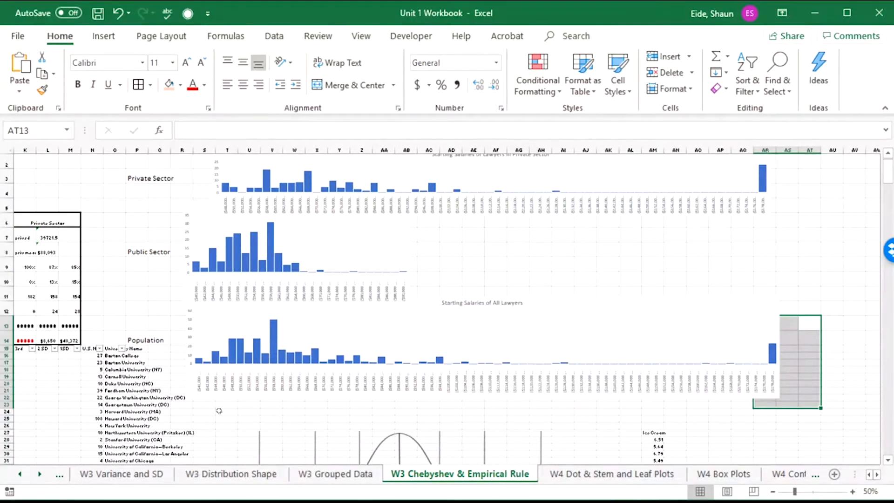
left_click_drag(183, 411, 297, 411)
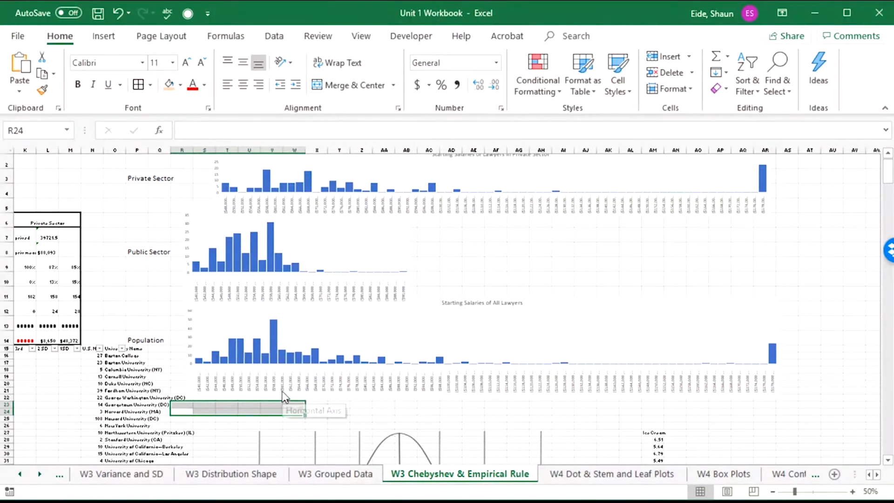
- Examine the bars of the Starting Salaries of All Lawyers histogram up close at 100% zoom
scroll(281, 383, "up", 5, "ctrl")
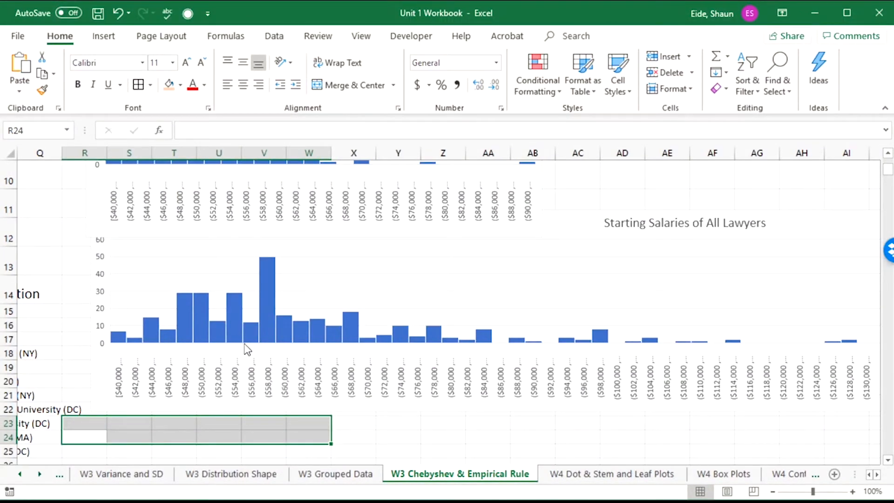
mouse_move(245, 345)
mouse_move(272, 335)
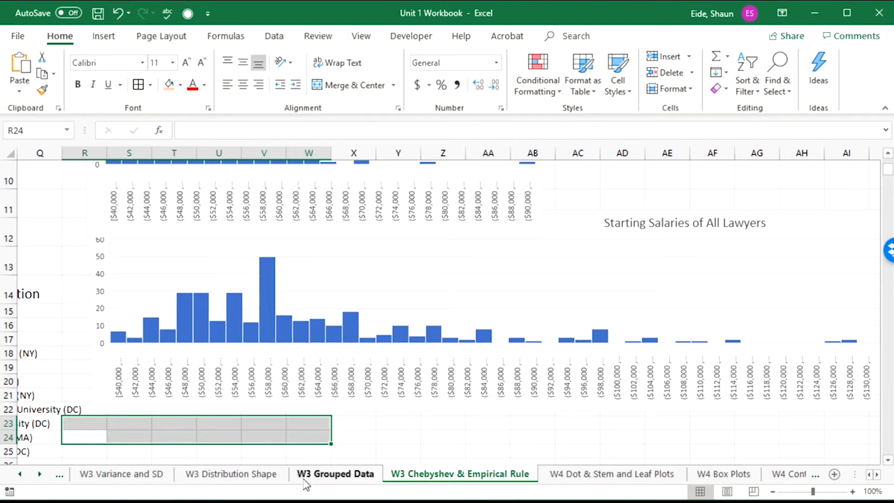
- Review the Full Population block of the statistics table, including its within and outside rows and its upper and lower limits
left_click_drag(385, 426, 35, 368)
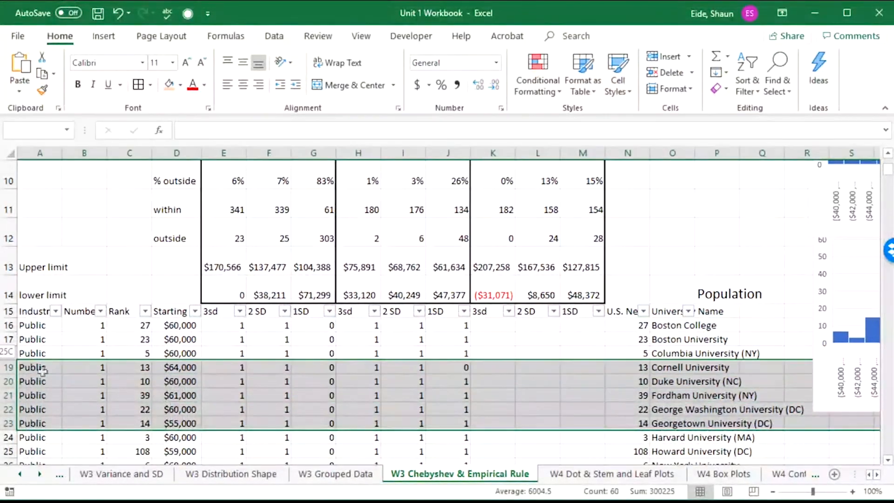
left_click(252, 338)
scroll(251, 339, "up", 3)
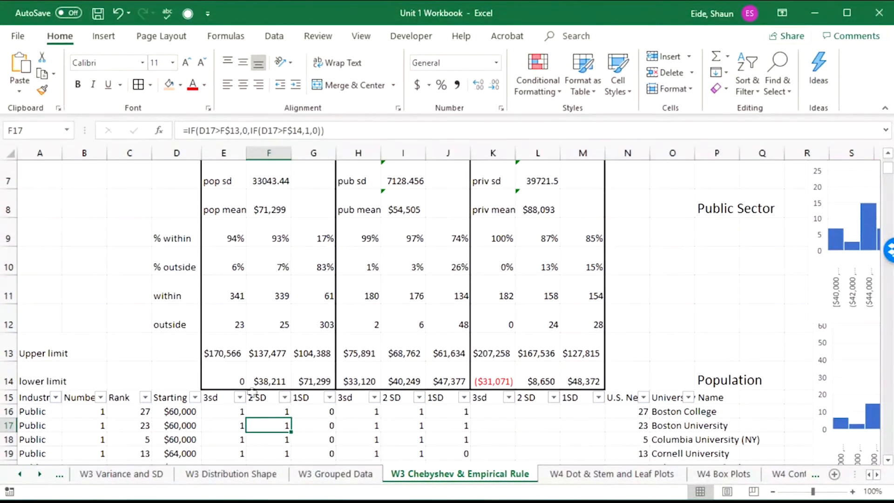
scroll(229, 355, "down", 1)
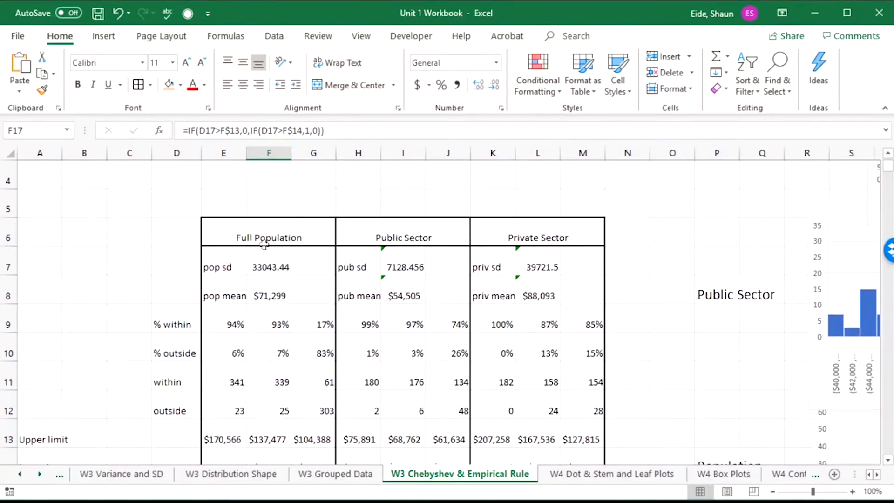
scroll(325, 315, "down", 1)
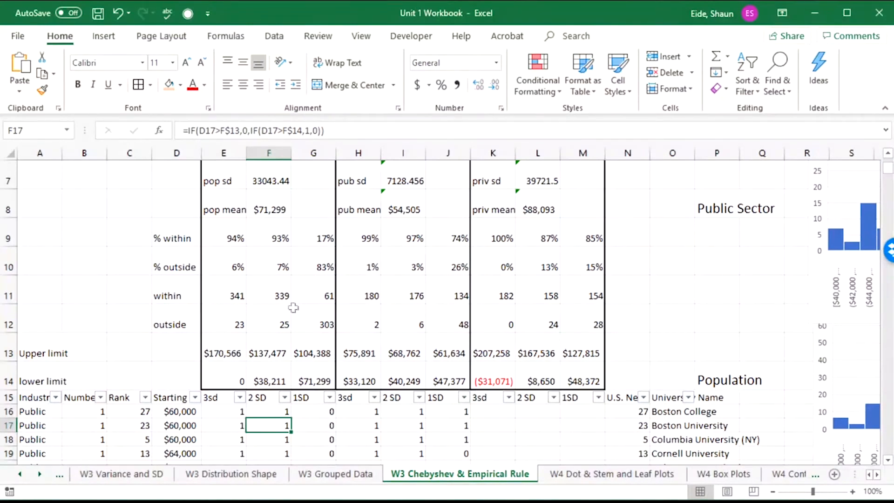
left_click(174, 382)
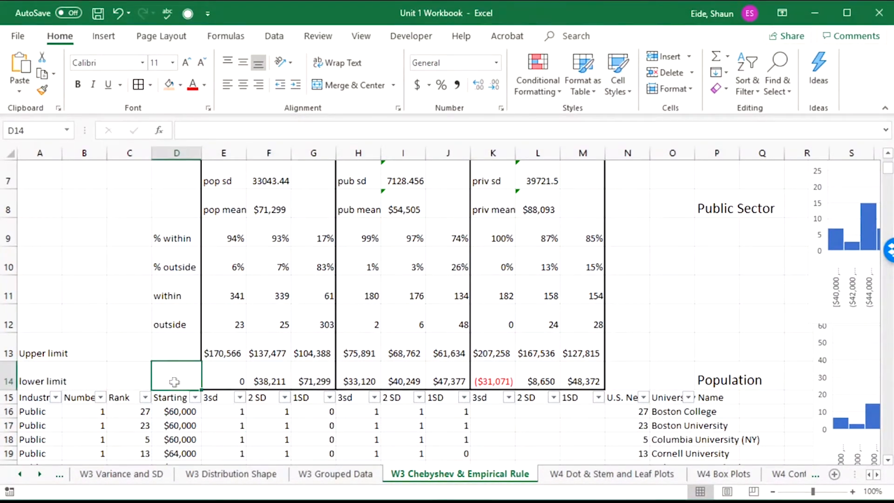
scroll(260, 285, "up", 2)
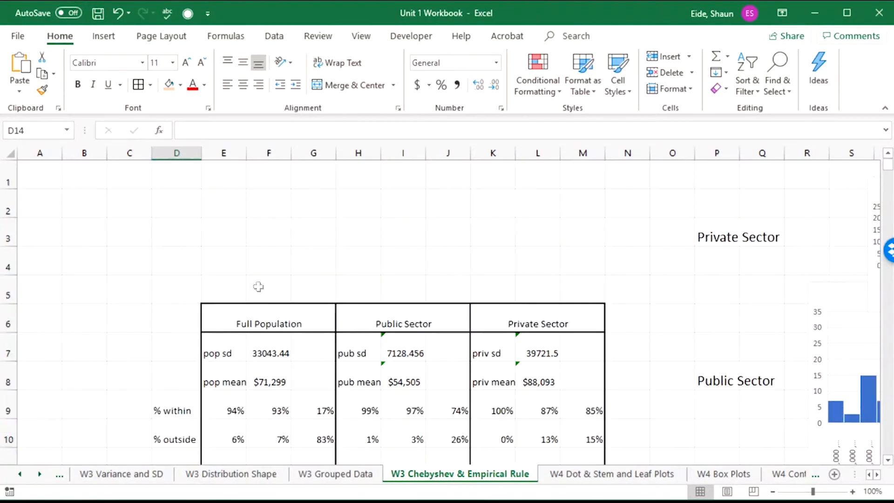
scroll(280, 302, "down", 2)
- Inspect the formulas behind the population mean and the population standard deviation in the Full Population block
left_click(267, 240)
scroll(329, 283, "down", 1)
scroll(328, 283, "down", 1)
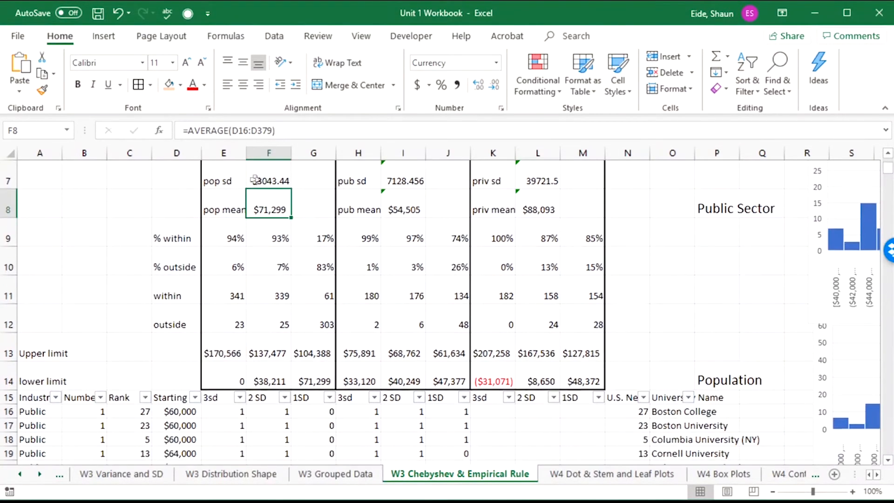
left_click(257, 181)
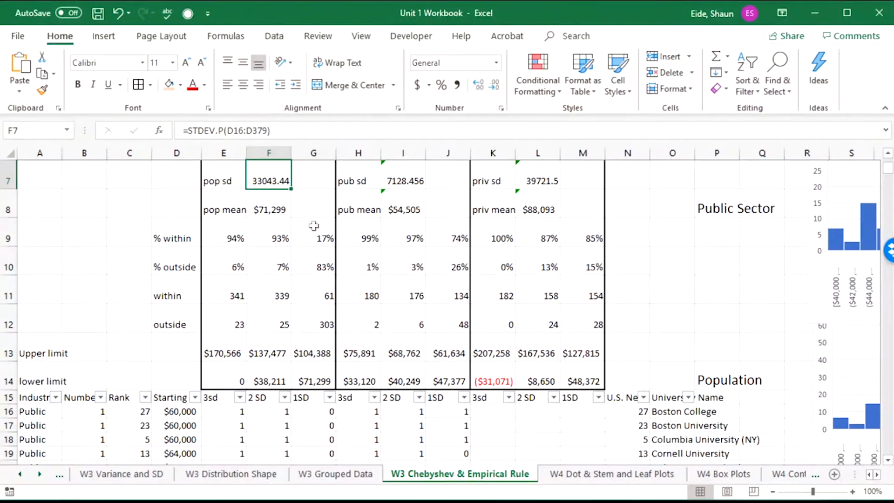
- Compare the three salary histograms over their entire width at 55% zoom
left_click_drag(625, 254, 810, 261)
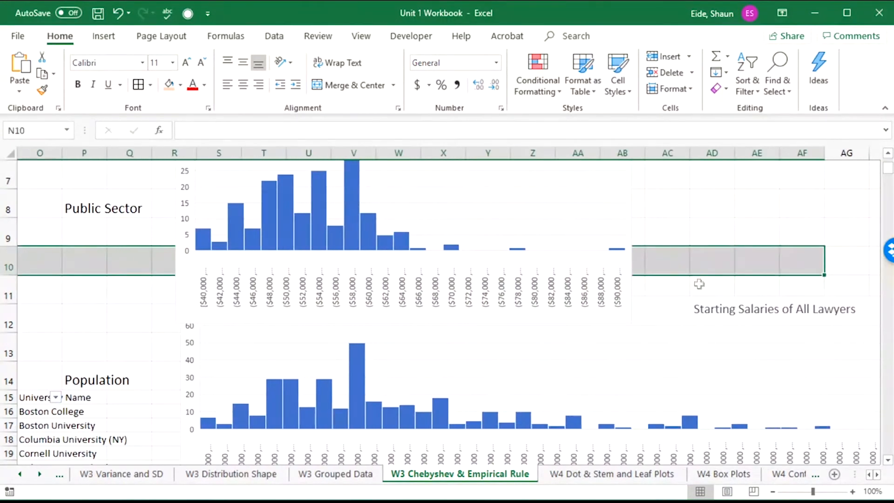
scroll(680, 281, "up", 1)
scroll(661, 287, "down", 1)
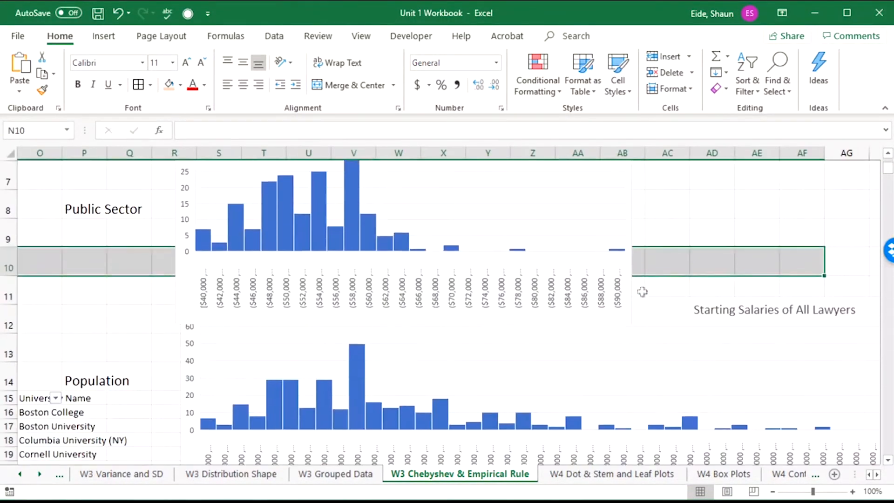
scroll(600, 289, "down", 1, "ctrl")
scroll(600, 291, "up", 2)
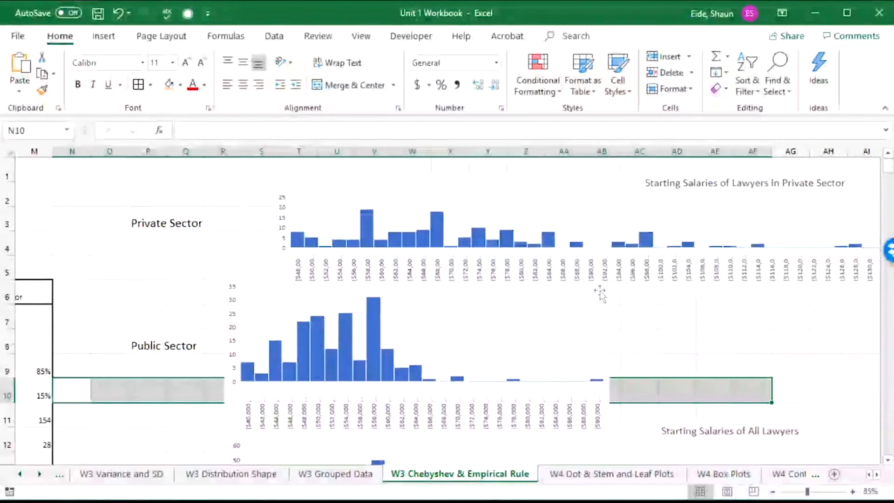
scroll(599, 291, "down", 1)
scroll(600, 292, "down", 2, "ctrl")
left_click_drag(615, 275, 748, 291)
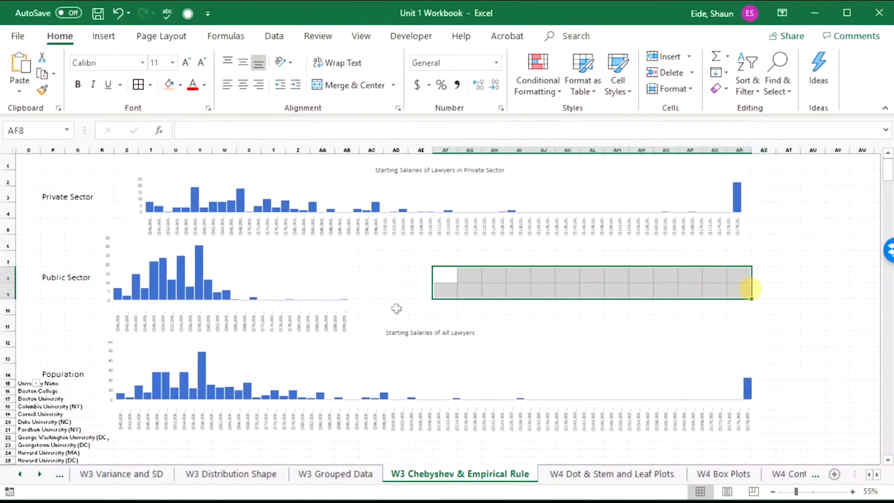
left_click(395, 288)
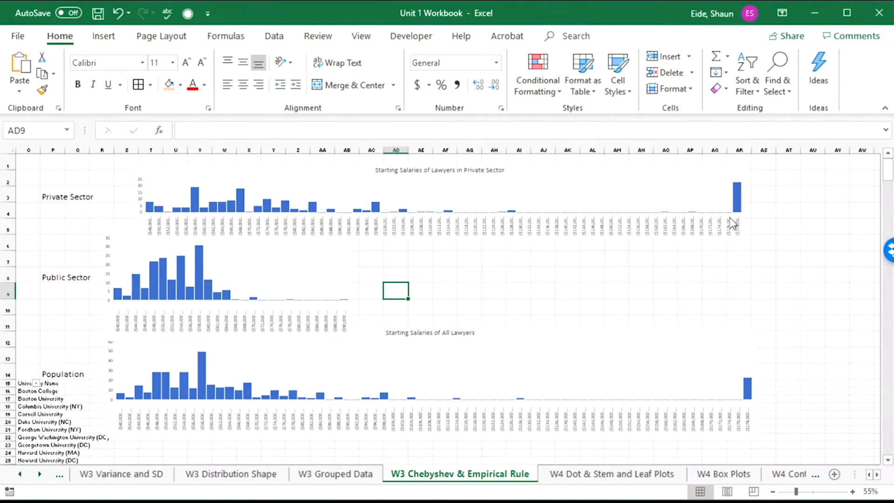
- Narrow the Starting Salaries of All Lawyers chart slightly so its last bar lines up with the Private Sector chart's last bar
left_click(132, 365)
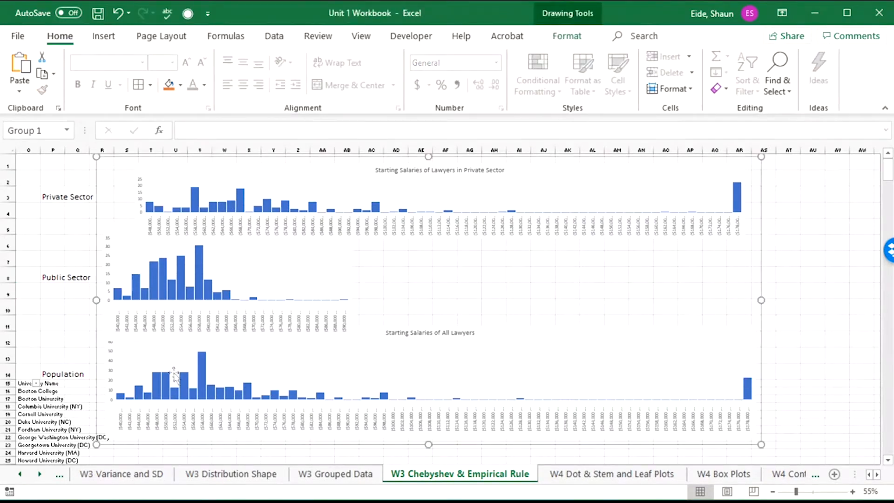
left_click(708, 359)
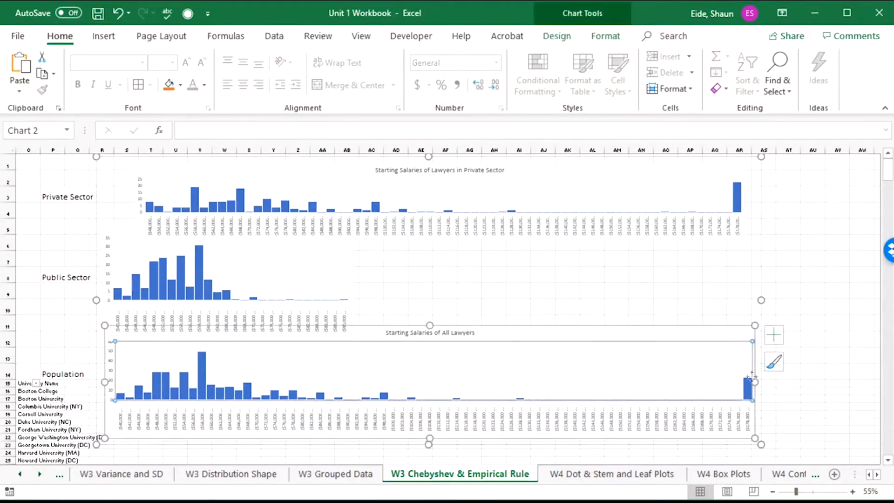
left_click_drag(755, 381, 748, 381)
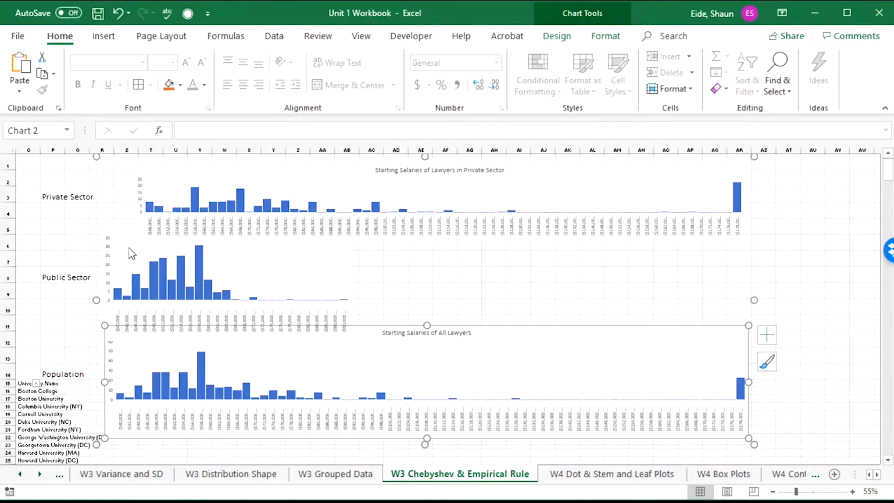
- Compare the Public Sector and Private Sector histograms by selecting each in turn, finishing with the Public Sector chart selected
left_click(117, 234)
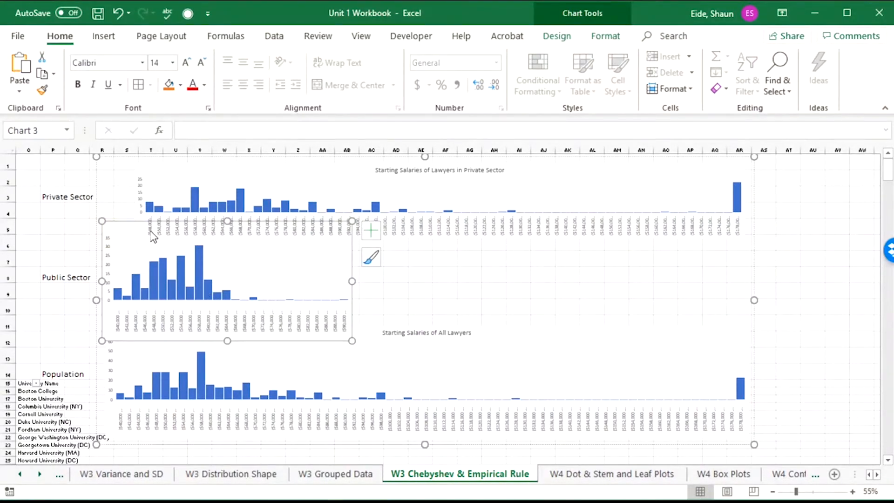
left_click(154, 176)
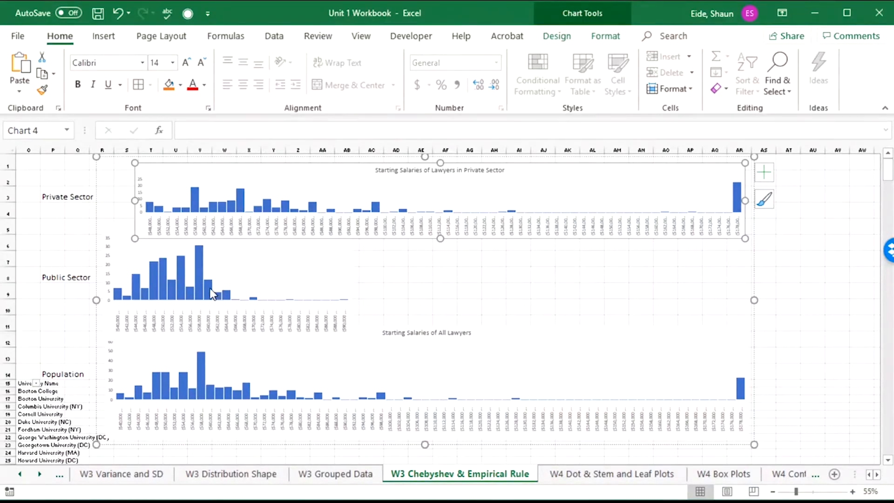
mouse_move(213, 293)
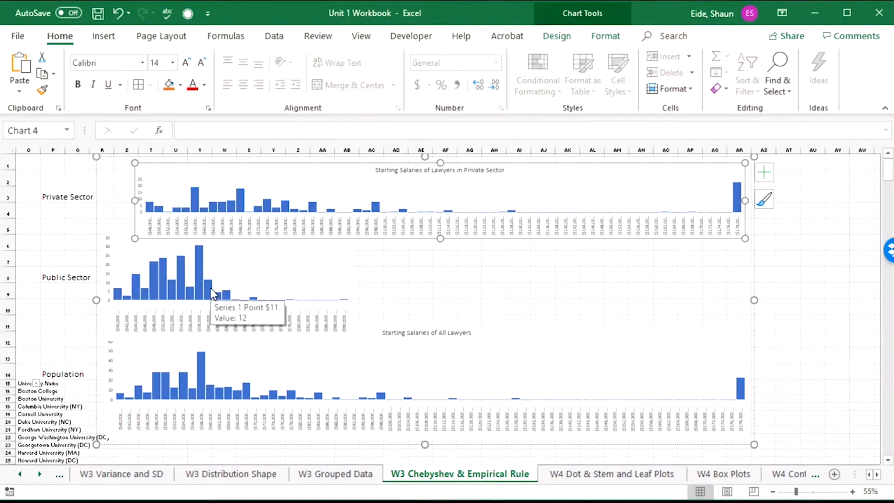
left_click(114, 228)
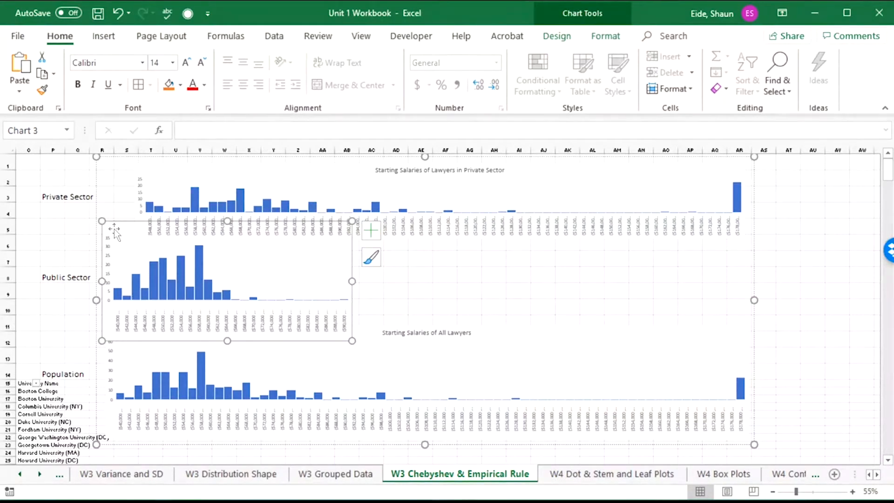
- Compare the three lawyer salary histograms with the Empirical Rule bell curve diagram further down the sheet
scroll(217, 402, "down", 8)
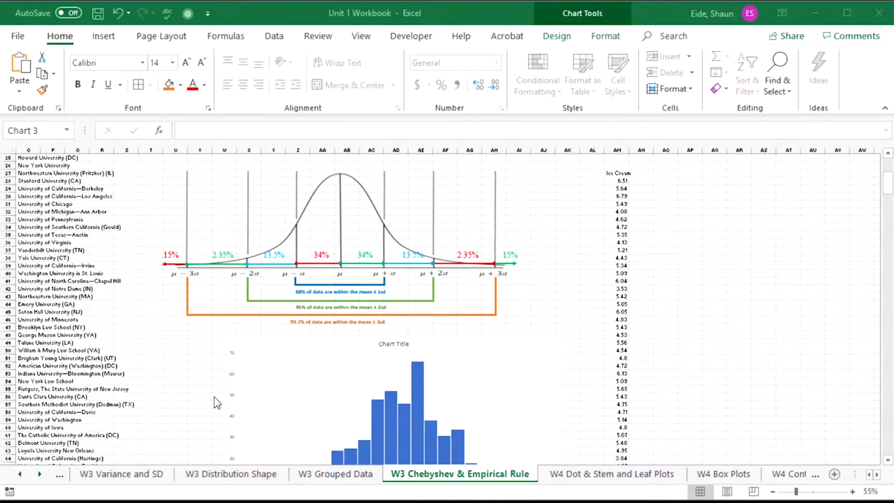
scroll(227, 312, "up", 8)
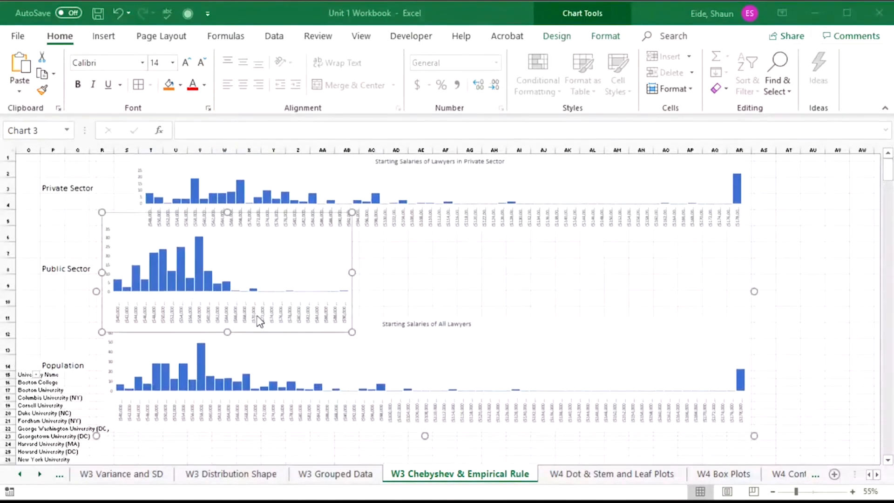
scroll(256, 320, "down", 5)
scroll(256, 319, "down", 3)
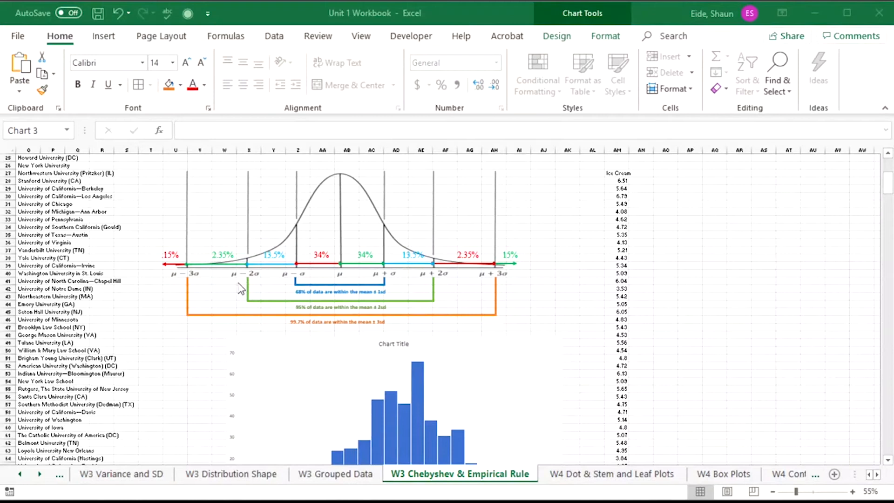
scroll(239, 282, "up", 8)
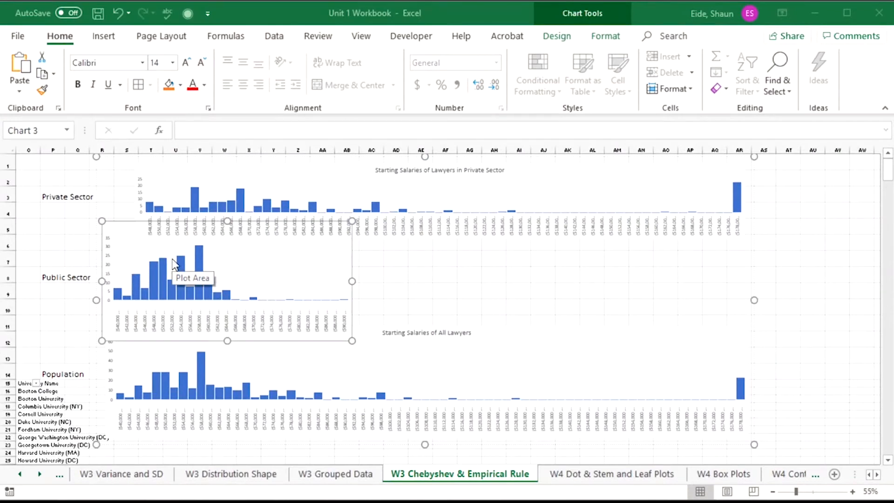
- Retitle the untitled histogram below the bell curve diagram as "Weight of Scoops of Custard"
scroll(175, 264, "down", 5)
scroll(146, 237, "down", 5)
scroll(146, 238, "down", 3)
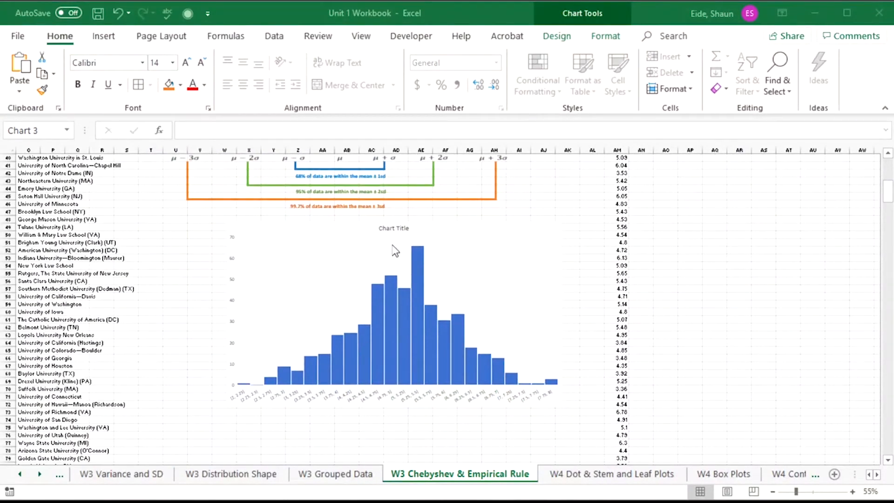
double_click(389, 231)
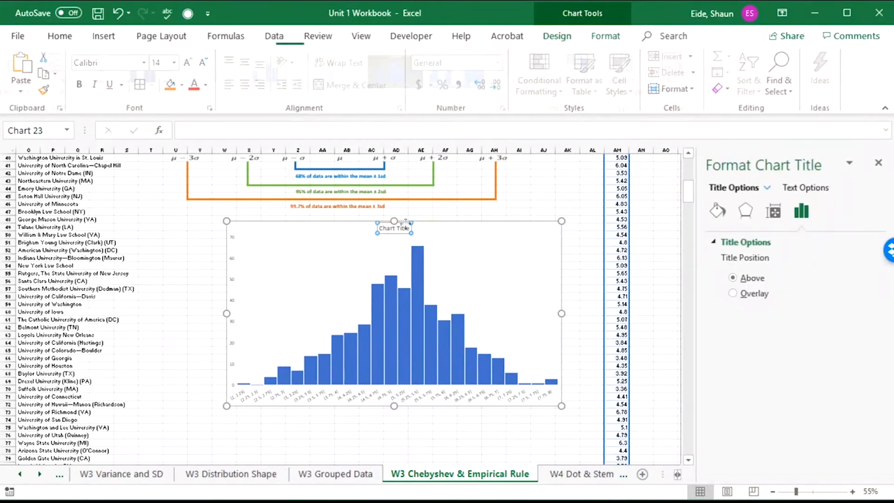
left_click_drag(410, 229, 369, 229)
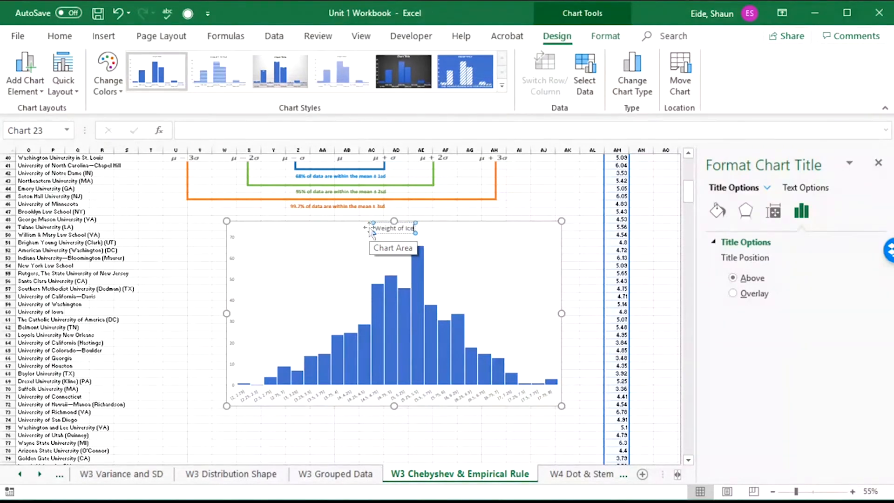
type("eam")
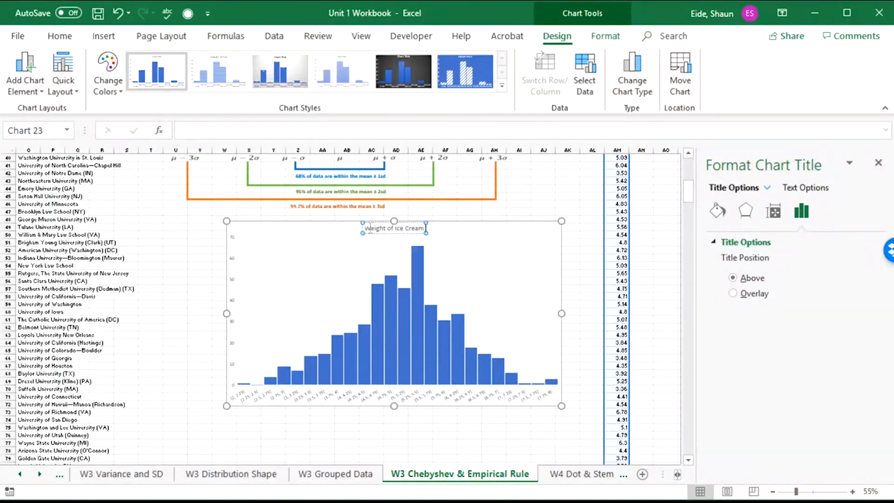
key("BackSpace")
key("BackSpace")
key("BackSpace")
key("BackSpace")
key("BackSpace")
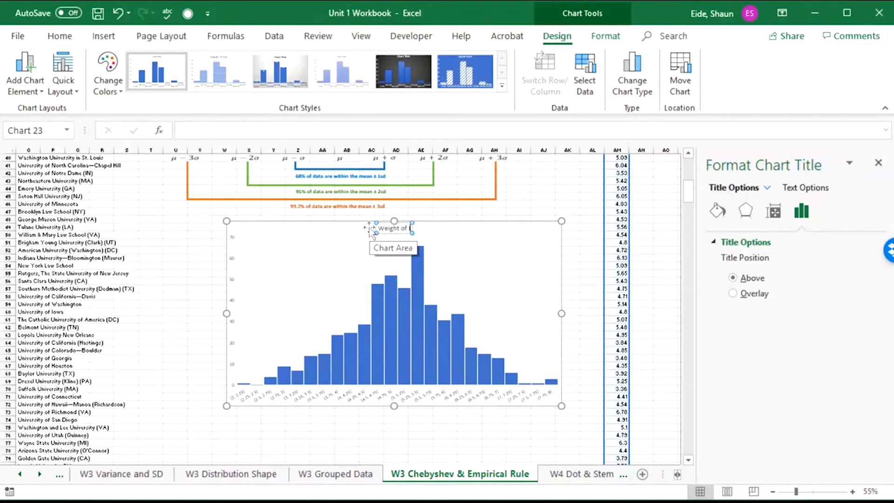
type("Scoups")
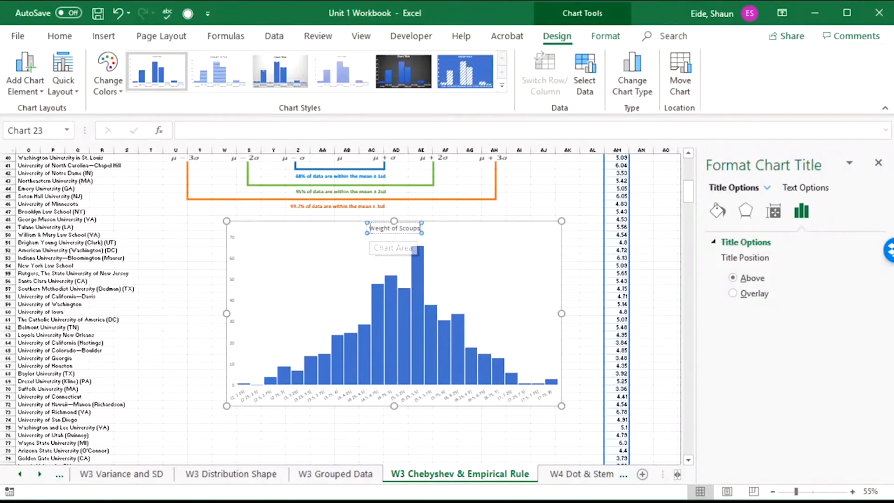
key("BackSpace")
type("ops of Custard")
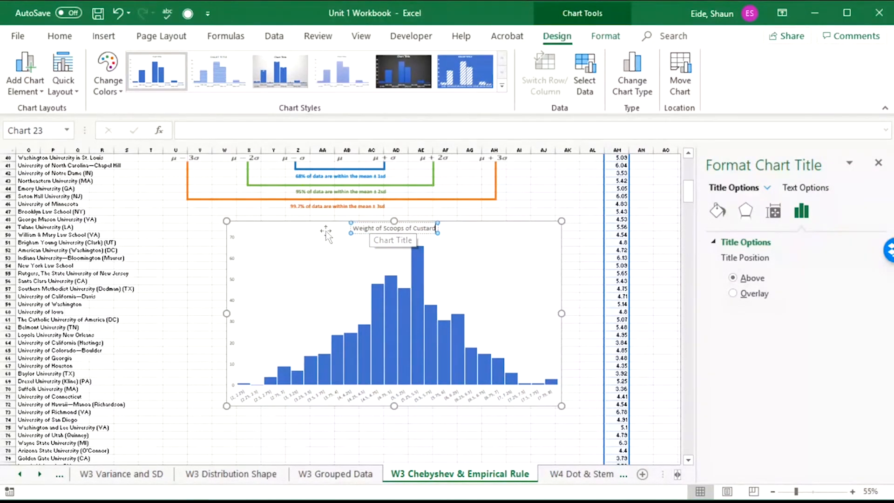
left_click(199, 280)
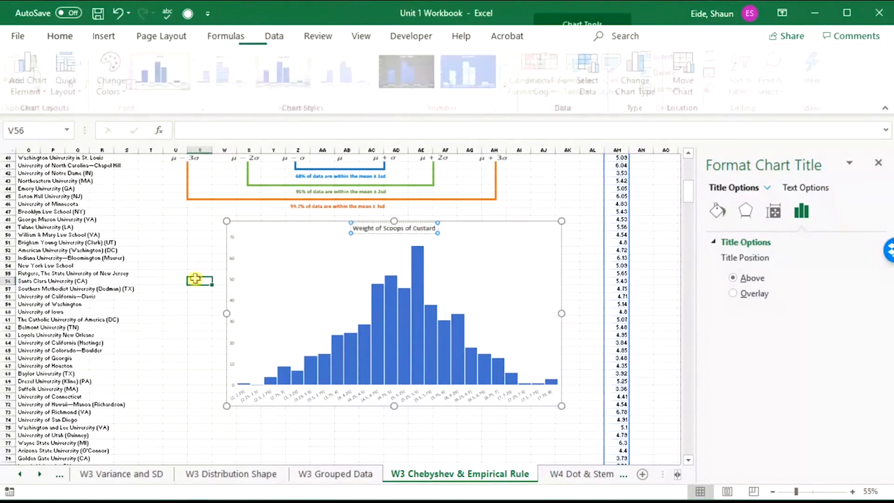
- Move the Weight of Scoops of Custard chart up so it covers the bell curve diagram
scroll(243, 287, "up", 1)
scroll(243, 287, "up", 2)
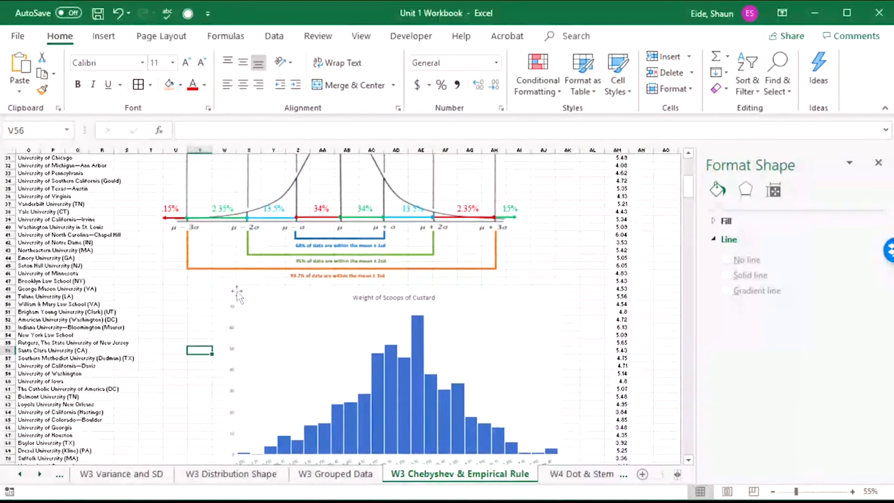
left_click(256, 288)
left_click_drag(256, 288, 204, 185)
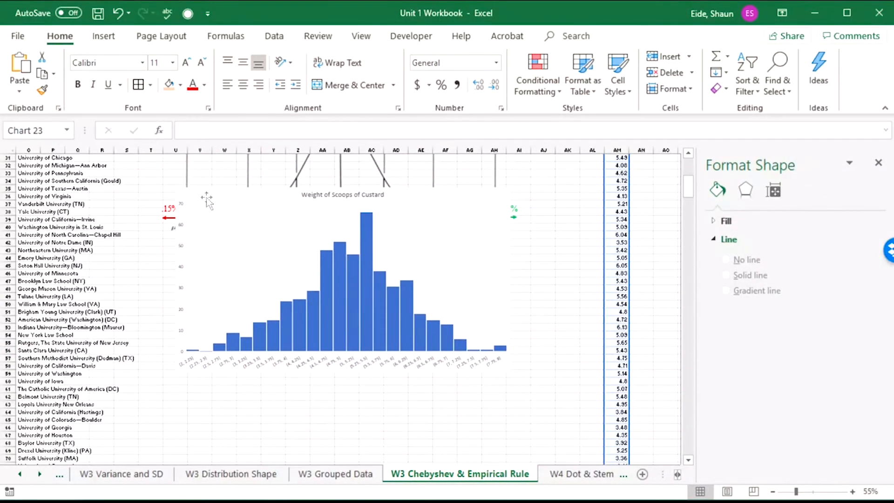
scroll(241, 190, "up", 2)
scroll(230, 253, "up", 1)
left_click_drag(229, 253, 221, 182)
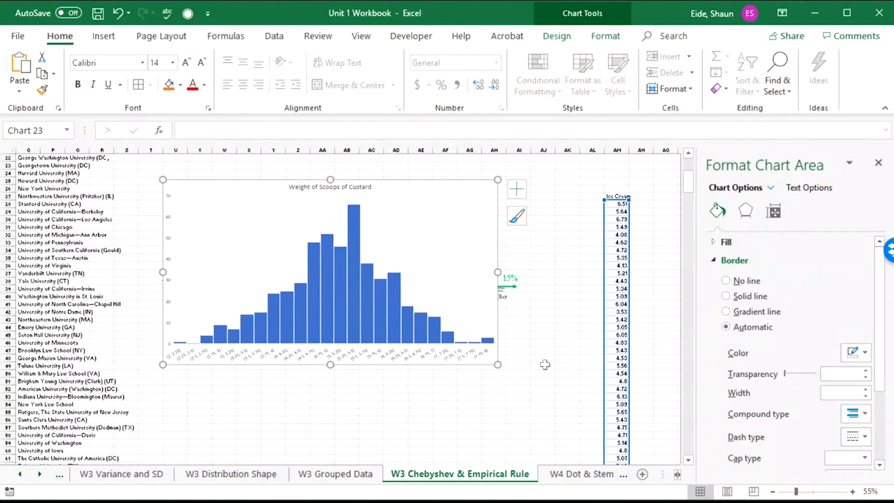
scroll(548, 359, "down", 4)
scroll(551, 343, "up", 5)
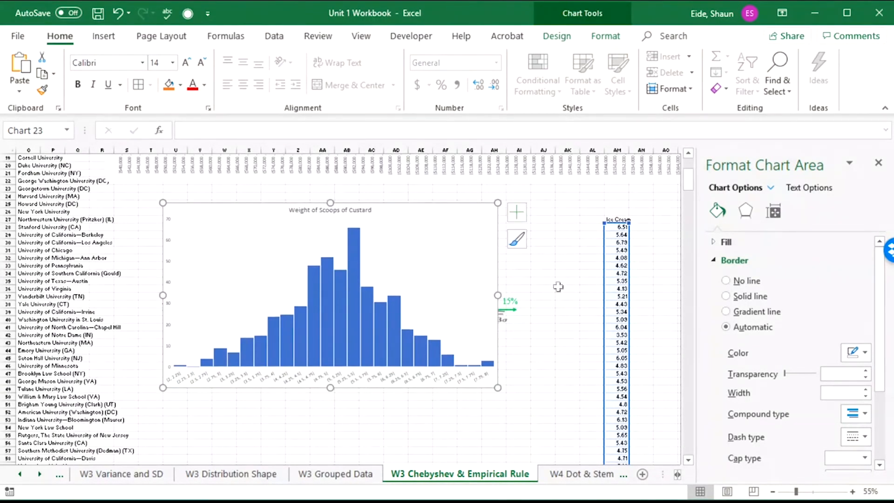
- Calculate the average of the Ice Cream data in AM28:AM527 in cell AK30
left_click(576, 244)
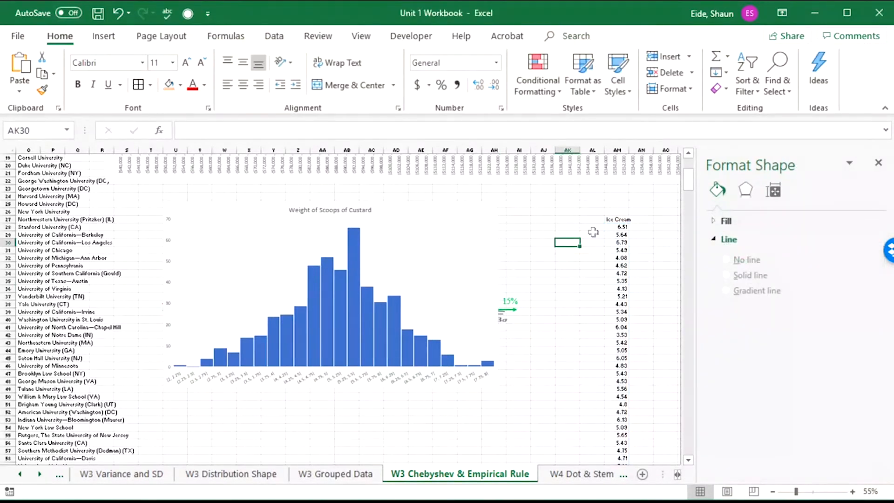
type("=avera")
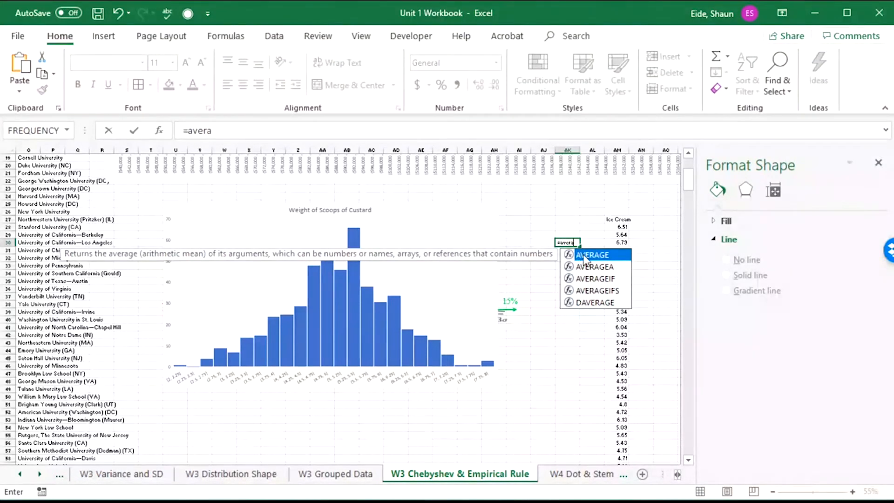
key("Tab")
left_click_drag(621, 227, 608, 432)
key("Return")
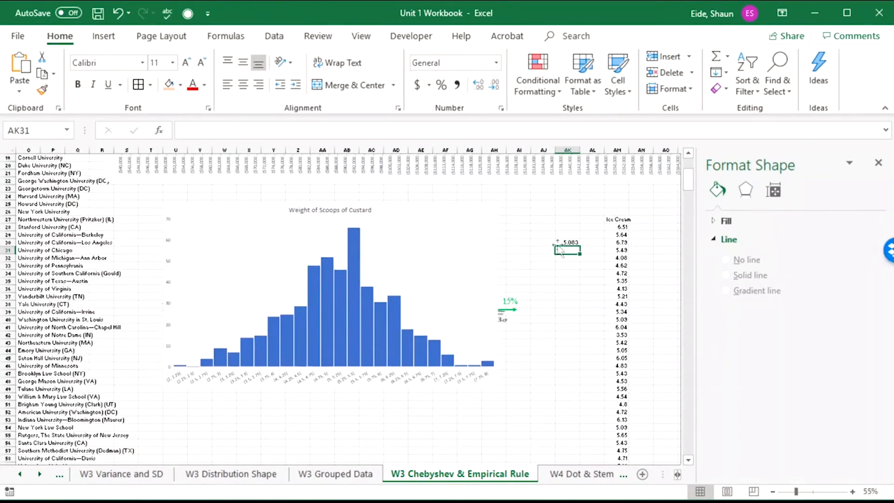
- Calculate the sample standard deviation of AM28:AM527 with STDEV.S in cell AK31
type("=st")
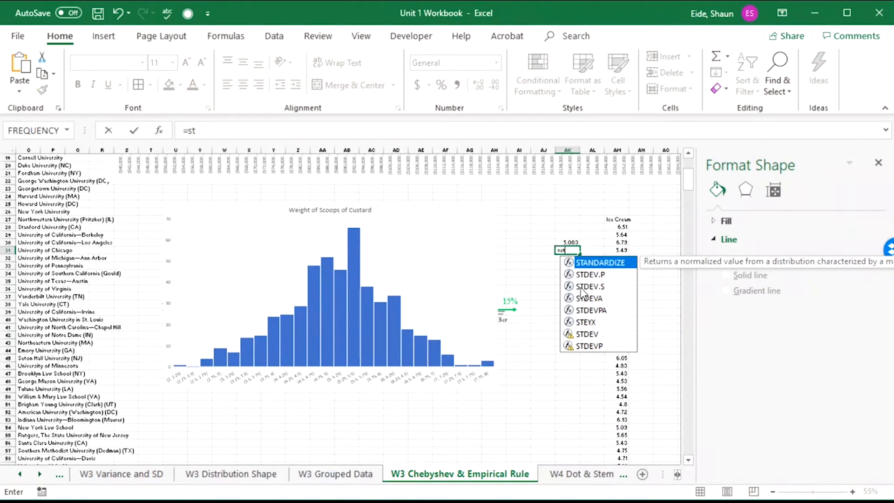
double_click(583, 286)
left_click_drag(626, 226, 620, 448)
key("Return")
scroll(619, 451, "up", 3)
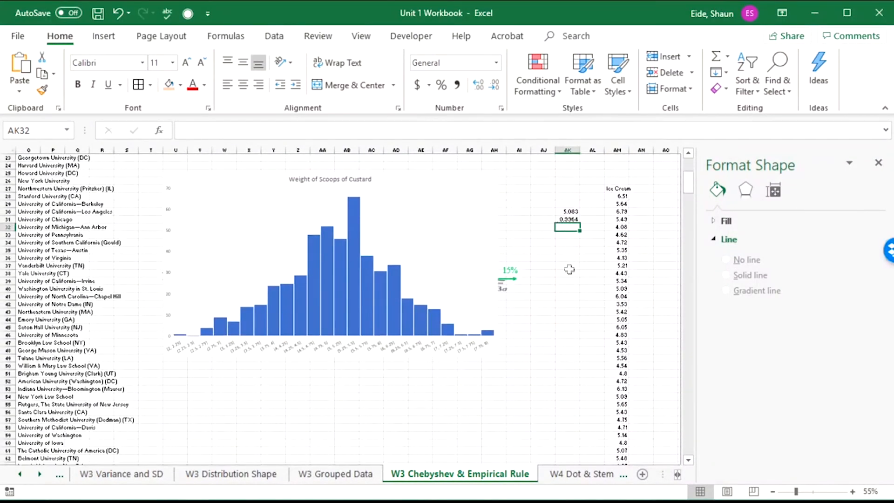
- Inspect the mean and standard deviation cells beside the custard histogram at 85% zoom
scroll(542, 263, "up", 2)
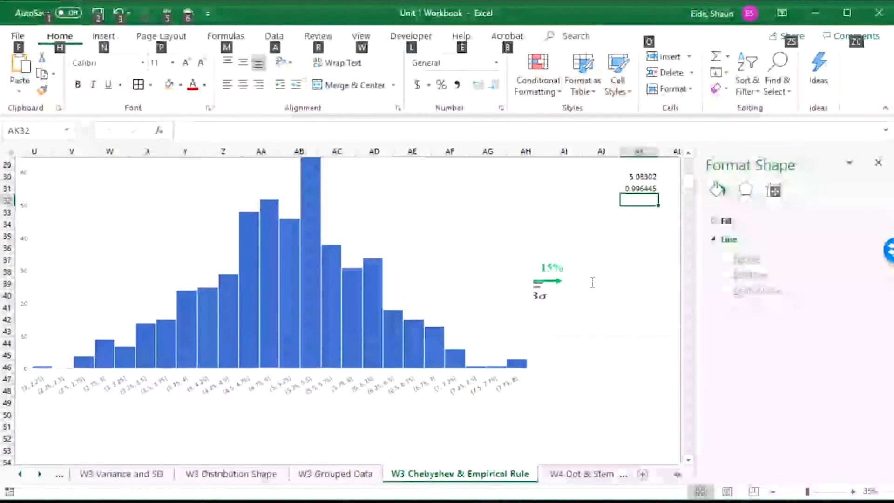
left_click_drag(526, 283, 571, 276)
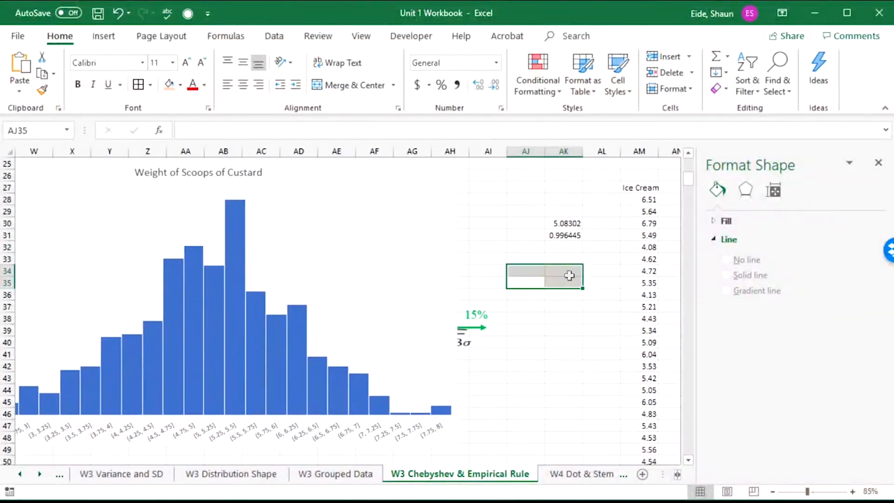
left_click(572, 224)
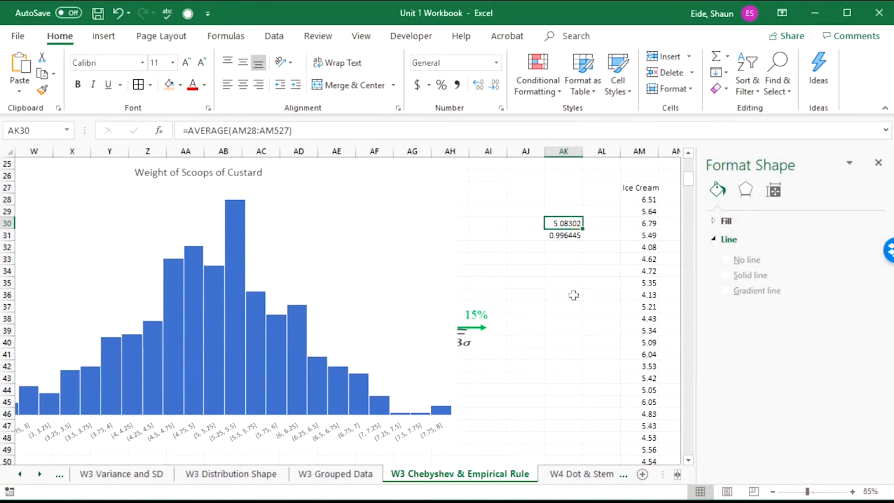
left_click(567, 235)
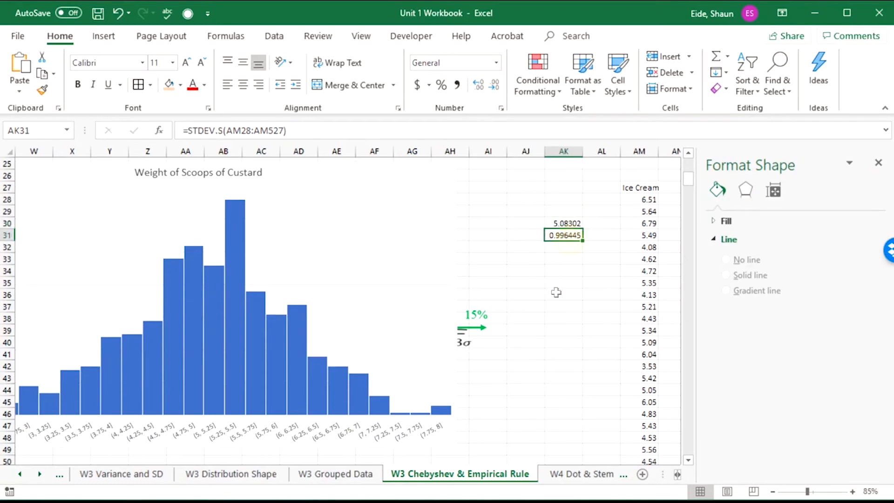
- Return to 55% zoom and move the Weight of Scoops of Custard chart below the bell curve diagram
scroll(559, 291, "down", 3)
scroll(559, 291, "up", 3)
scroll(344, 212, "up", 2)
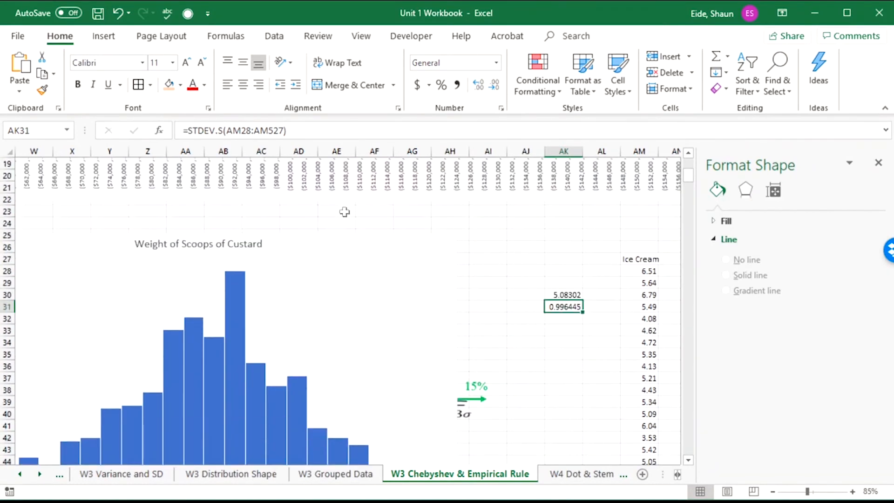
scroll(346, 215, "up", 1)
scroll(350, 194, "down", 2)
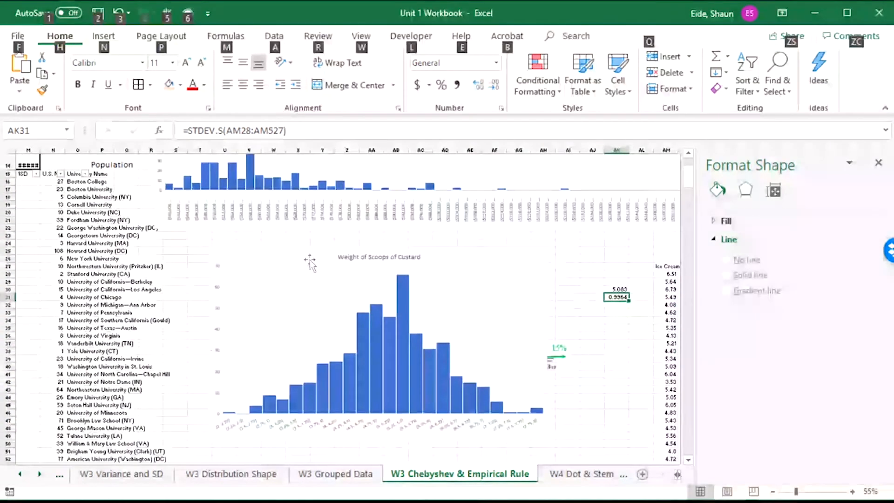
left_click(323, 435)
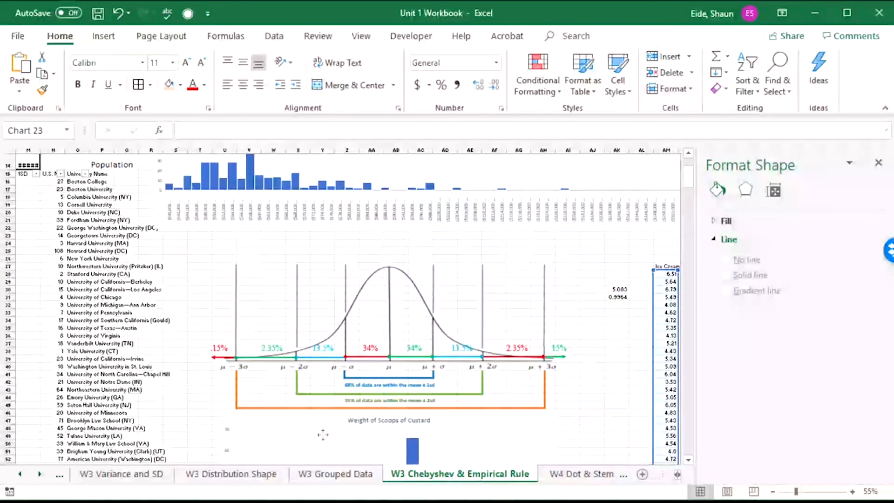
left_click(615, 353)
scroll(408, 283, "down", 2)
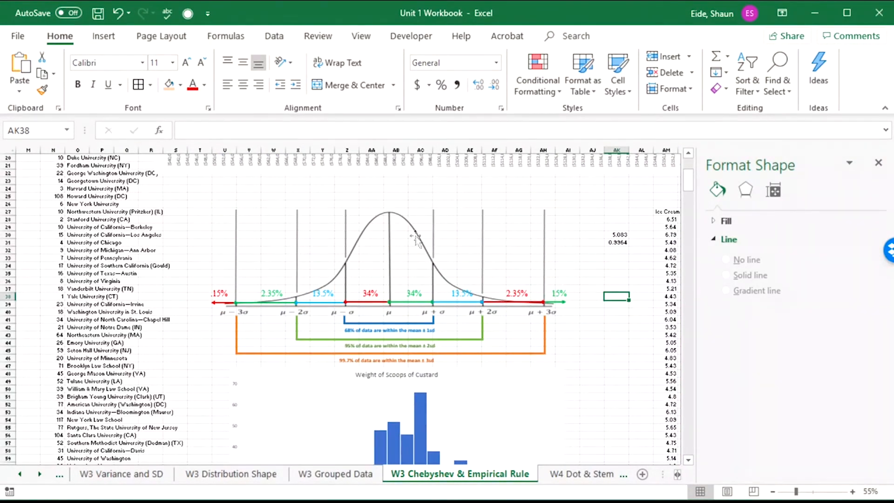
- Enter 5 in cell AB26, directly above the peak of the bell curve, as the rounded mean
left_click(388, 203)
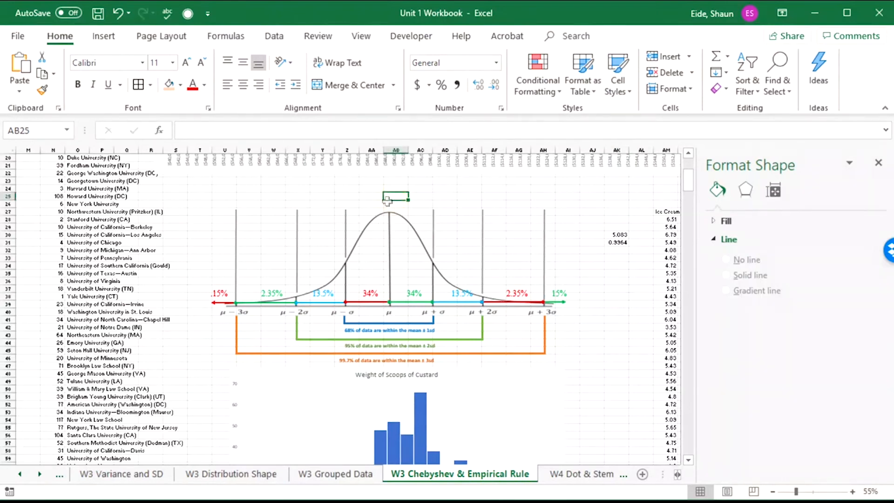
left_click(388, 212)
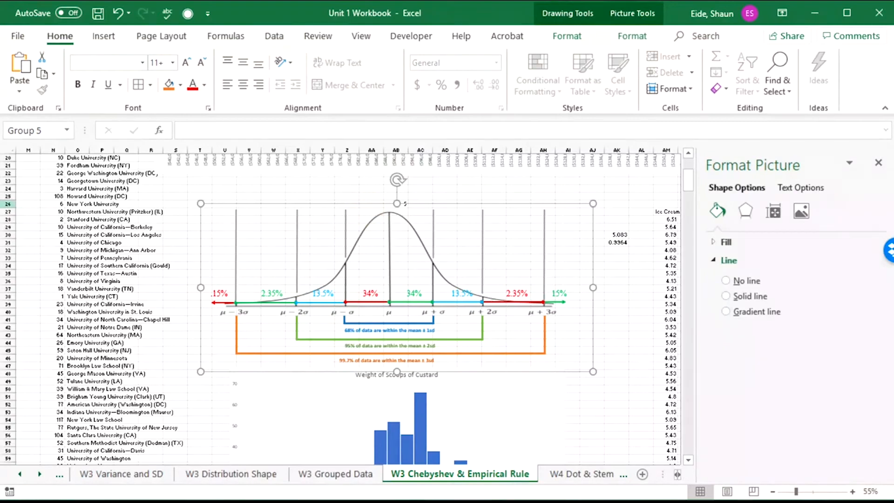
left_click(183, 205)
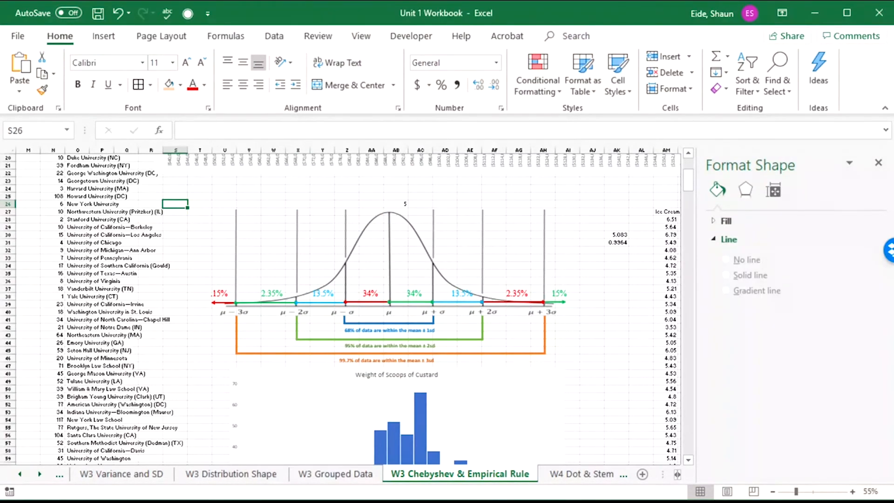
- Make row 26 much taller and format its cells above the bell curve as 48-point, left-aligned text
left_click_drag(6, 208, 7, 260)
left_click(395, 243)
left_click_drag(221, 239, 559, 246)
left_click(186, 63)
left_click(187, 64)
double_click(186, 63)
left_click(186, 64)
double_click(187, 63)
double_click(187, 64)
double_click(187, 64)
left_click(229, 86)
left_click(326, 238)
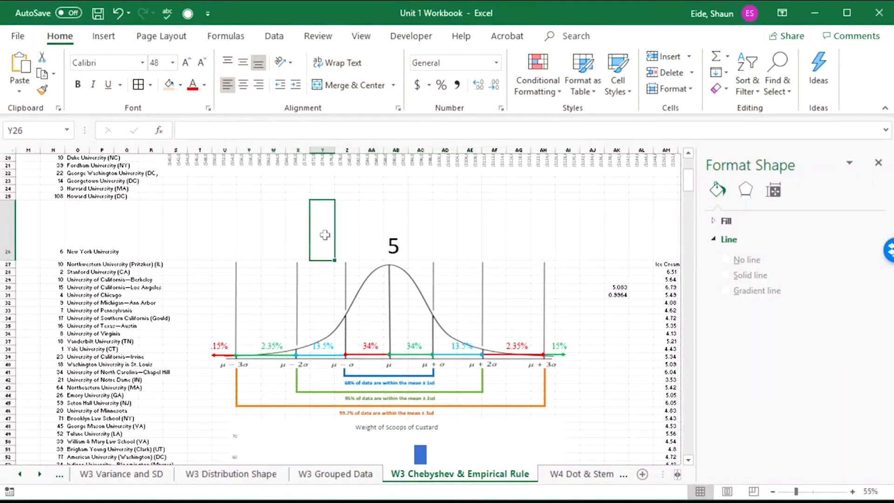
- Check the standard deviation cell and enter 6 in cell AD26 above the μ + σ line
left_click(617, 294)
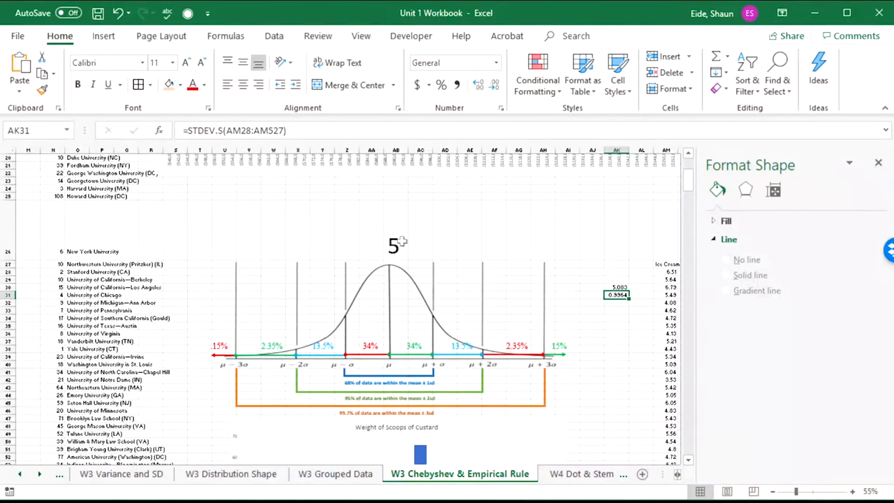
left_click(443, 244)
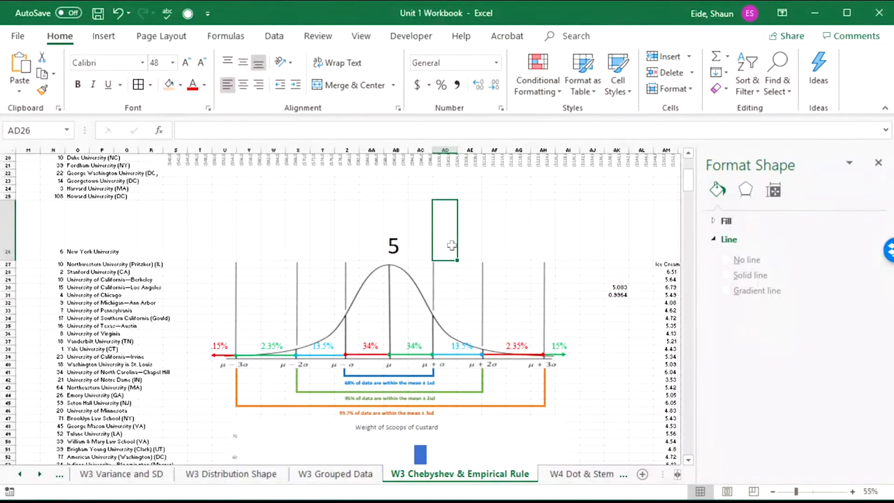
type("6")
left_click(436, 257)
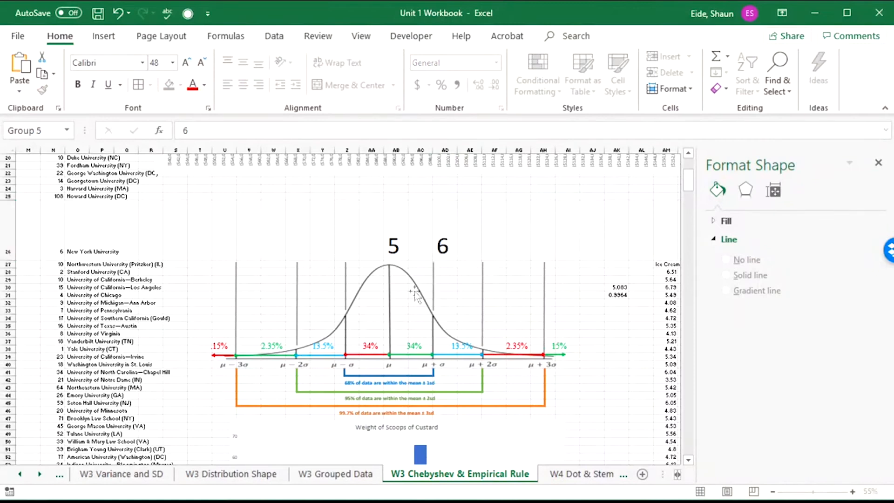
left_click(437, 252)
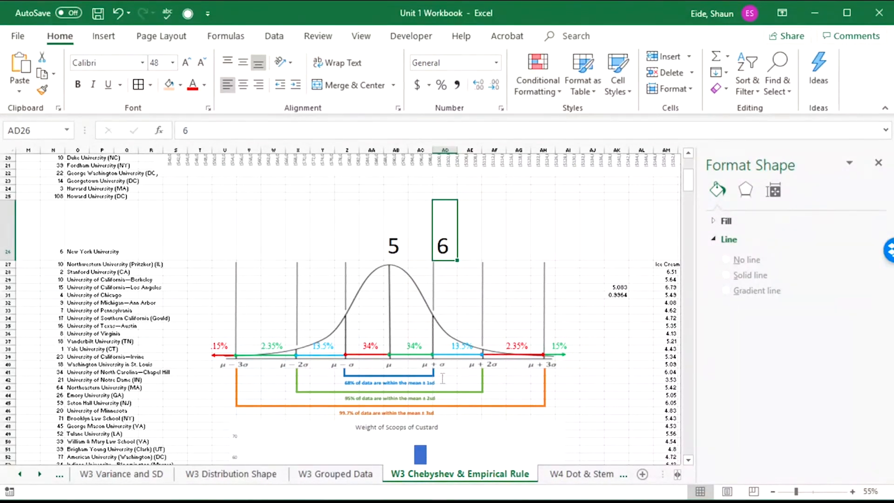
- Label the lines below the mean by entering 4 in Z26, 3 in X26 and 2 in V26
left_click(345, 238)
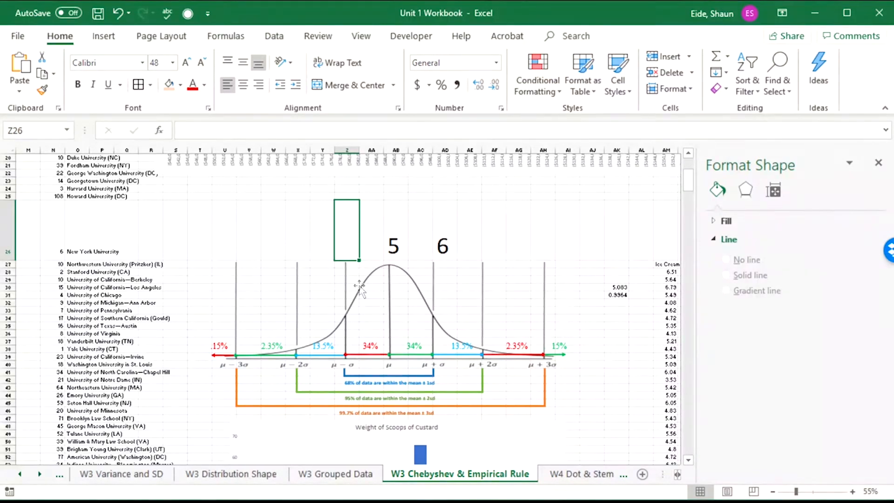
type("4")
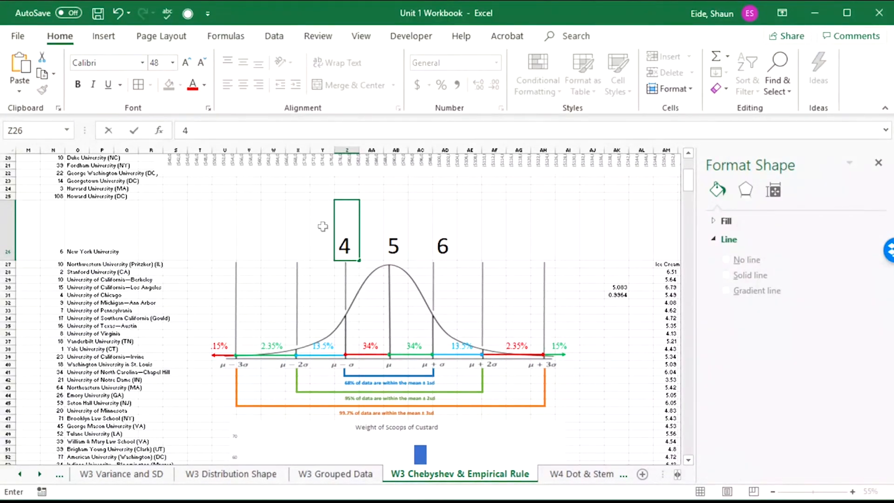
left_click(305, 239)
type("3")
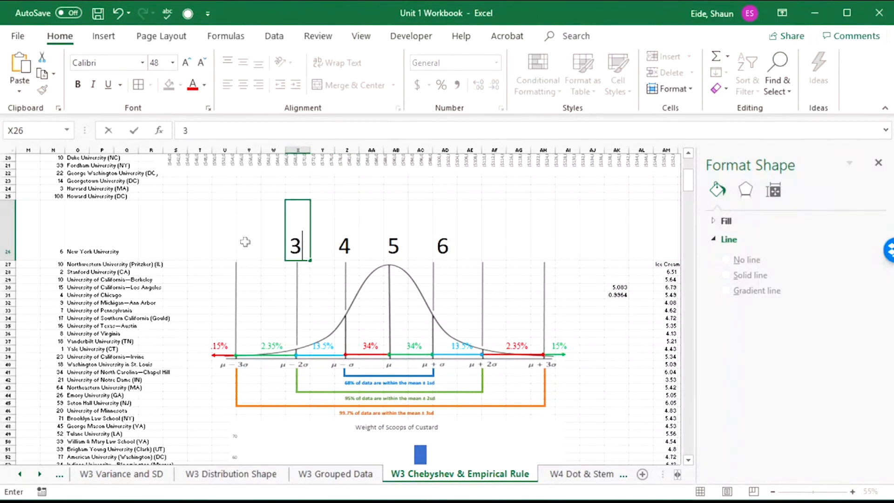
left_click(247, 244)
type("2")
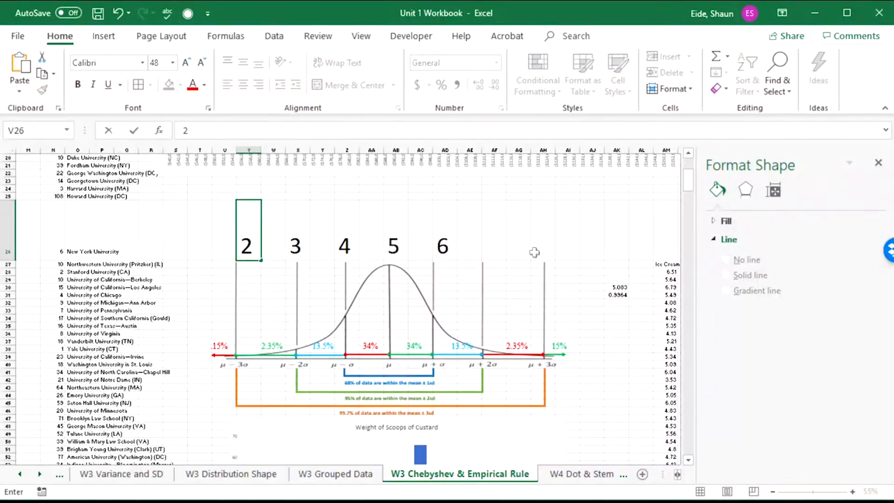
- Enter 7 in AF26 and 8 in AH26, above the μ + 2σ and μ + 3σ lines
left_click(494, 238)
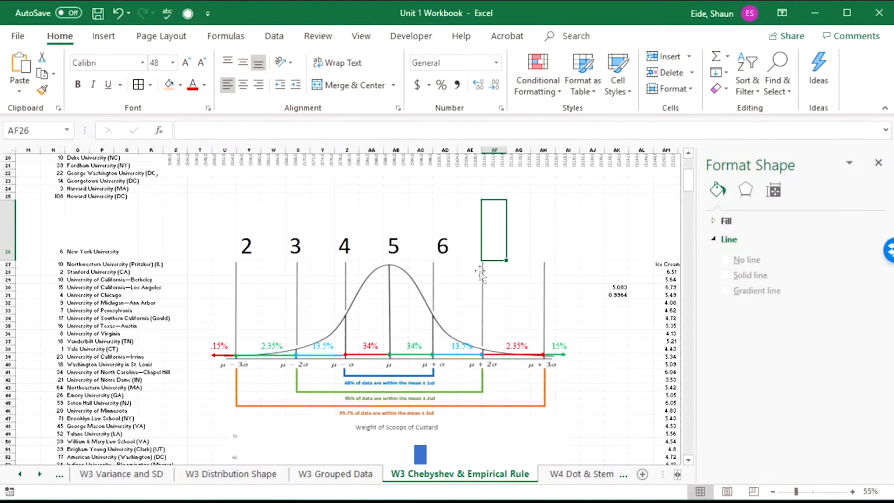
type("7")
left_click(544, 233)
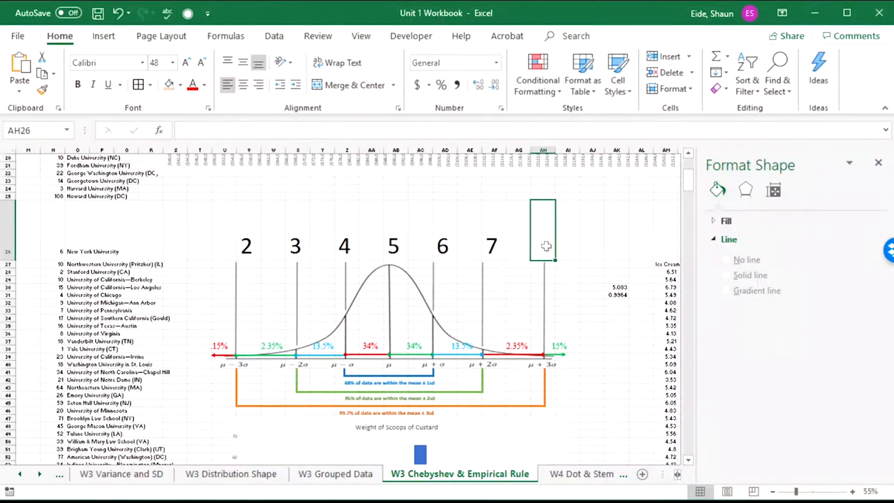
type("8")
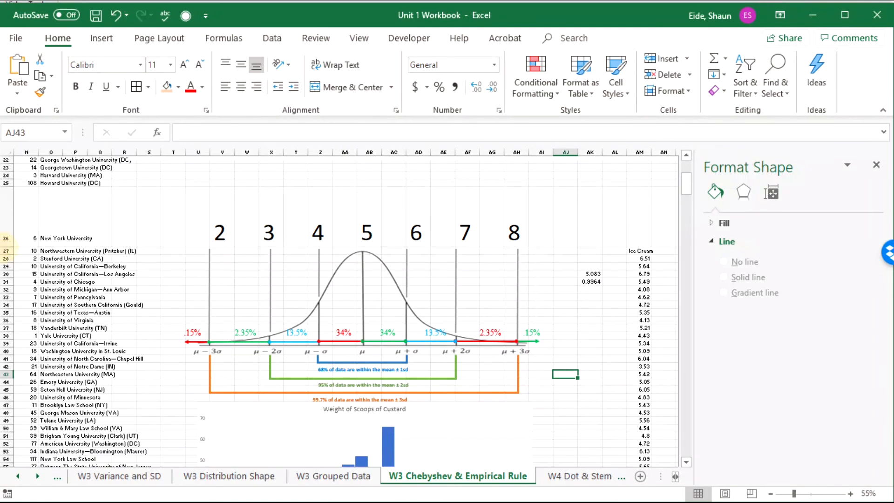
- Autofit the height of row 26 and add the labels Mean in AB25 and Mean+1sd in AD25
double_click(5, 248)
left_click(371, 182)
type("Mean")
key("Tab")
key("Tab")
key("Tab")
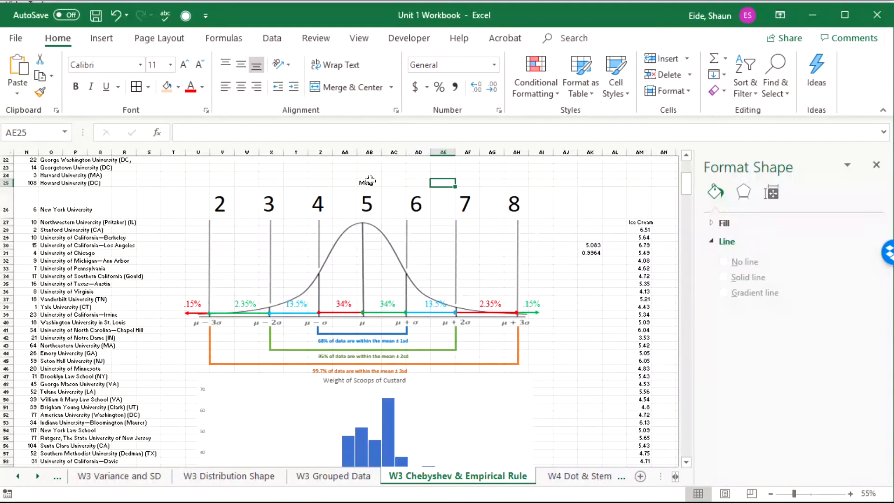
key("Left")
type("Mean")
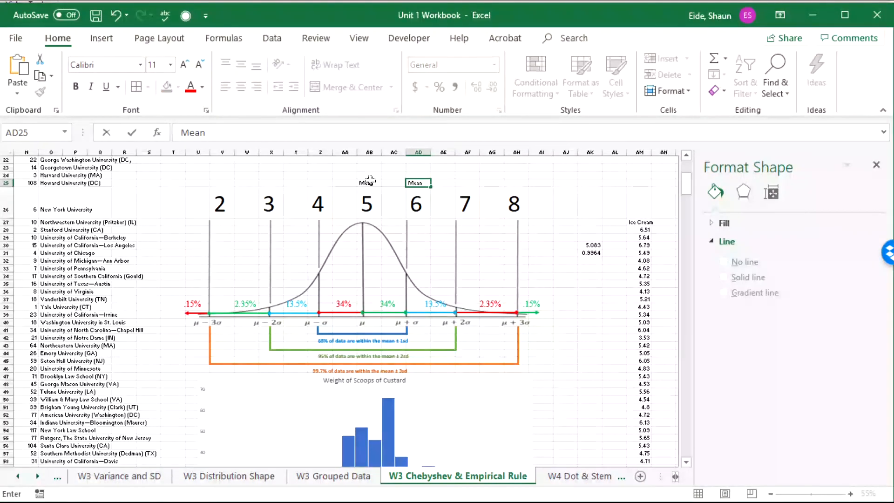
type("+1sd")
- Enlarge the worksheet view to 85% zoom with the ribbon collapsed and the Format Shape pane closed
left_click(883, 111)
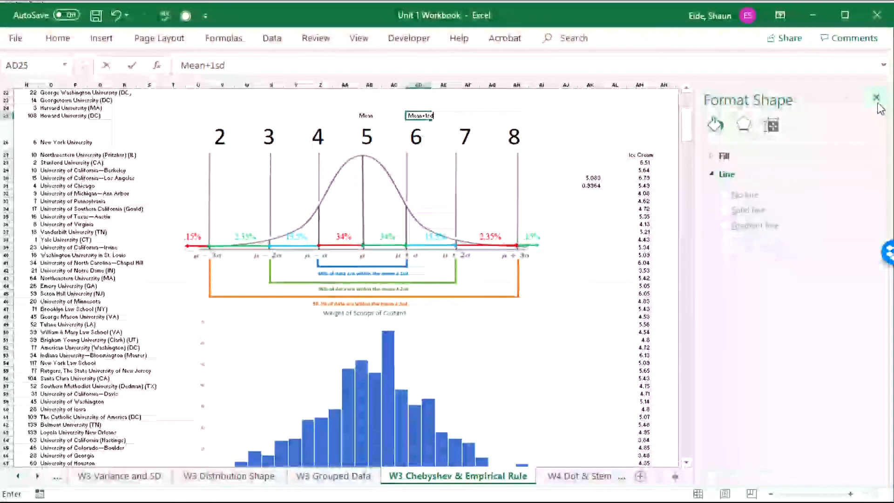
left_click(878, 97)
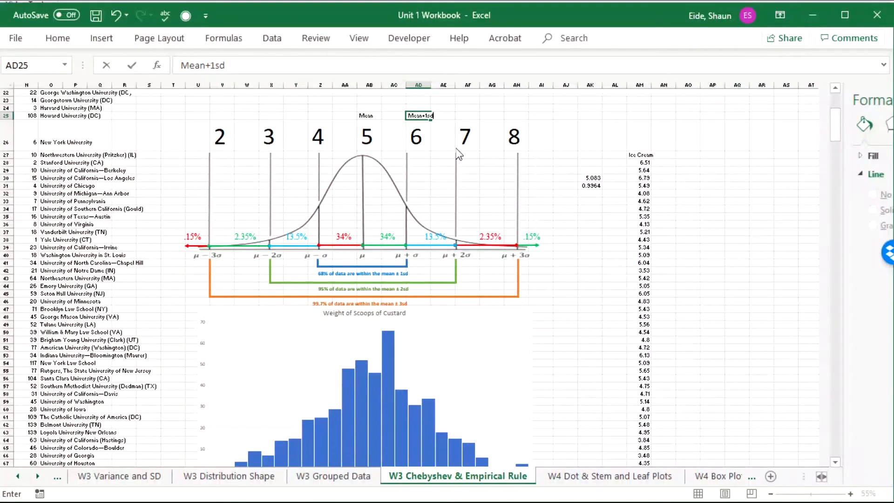
left_click(550, 139)
scroll(424, 130, "up", 1, "ctrl")
scroll(422, 130, "up", 1, "ctrl")
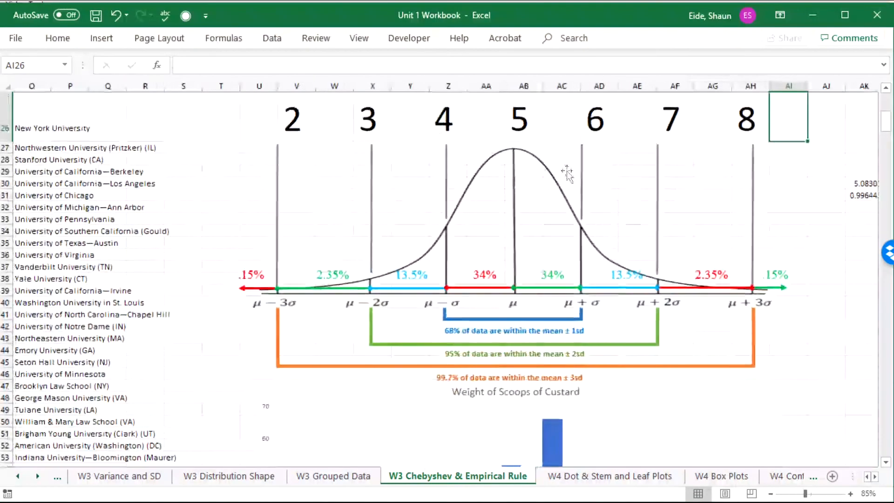
- Enter the label Mean +2sd in cell AF25, above the 7
scroll(582, 172, "up", 2)
left_click(614, 157)
left_click(677, 154)
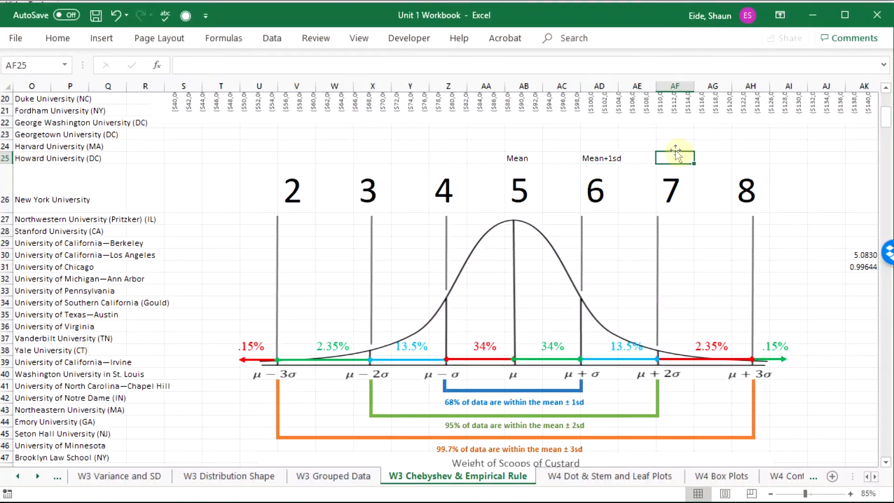
type("Mean")
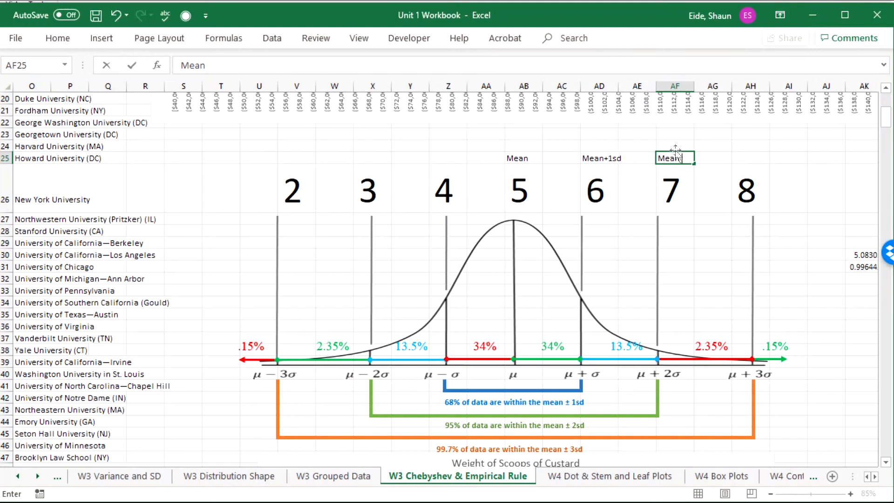
type(" +2 sd")
key("BackSpace")
key("BackSpace")
key("BackSpace")
type("sd")
- Enter the label Mean+3sd in cell AH25, above the 8
key("Tab")
key("Tab")
type("Mean ")
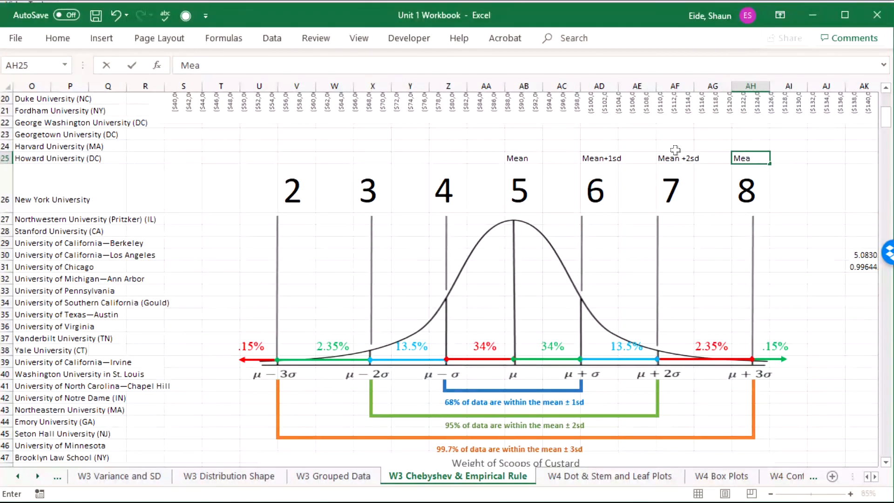
type("+3sd")
key("Tab")
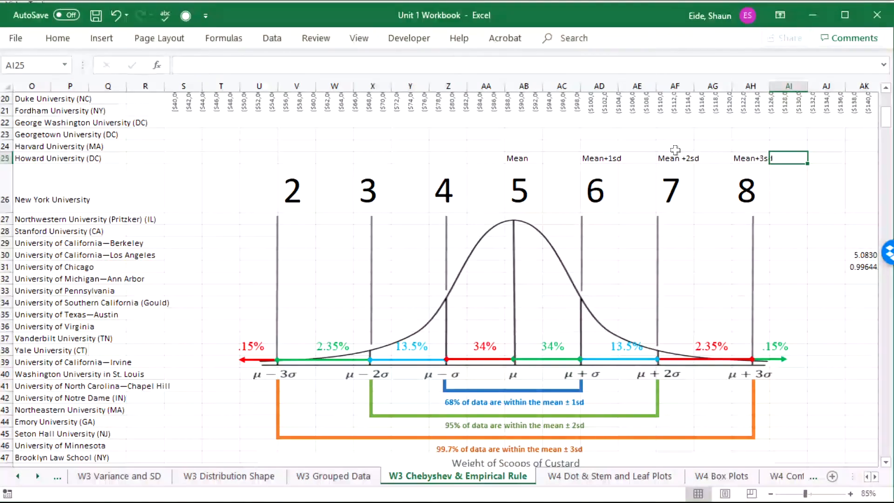
- Enter the labels Mean-1sd in Z25, mean-2sd in X25 and mean-3sd in V25 above the values 4, 3 and 2
left_click(461, 156)
type("Mean")
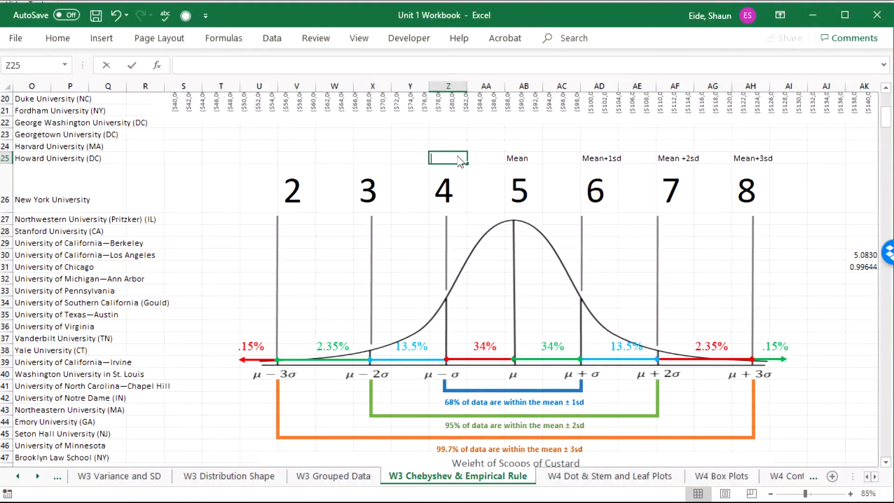
type("-1sd")
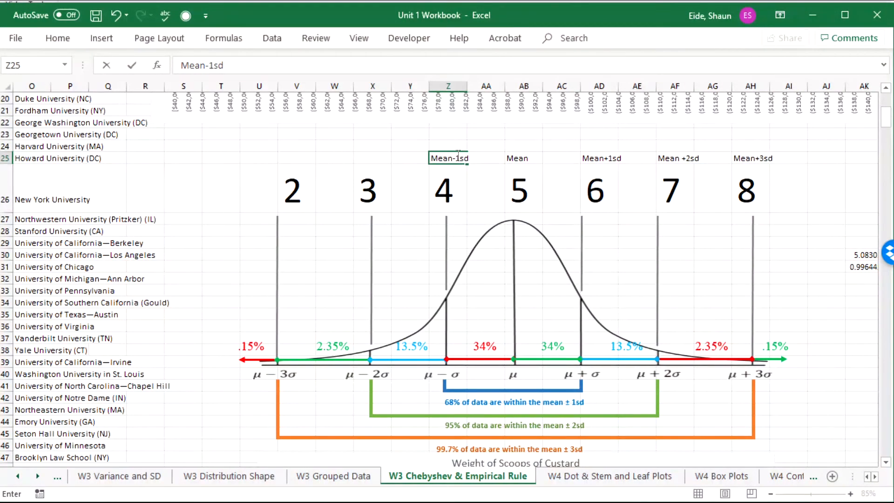
key("Left")
key("Left")
type("mean")
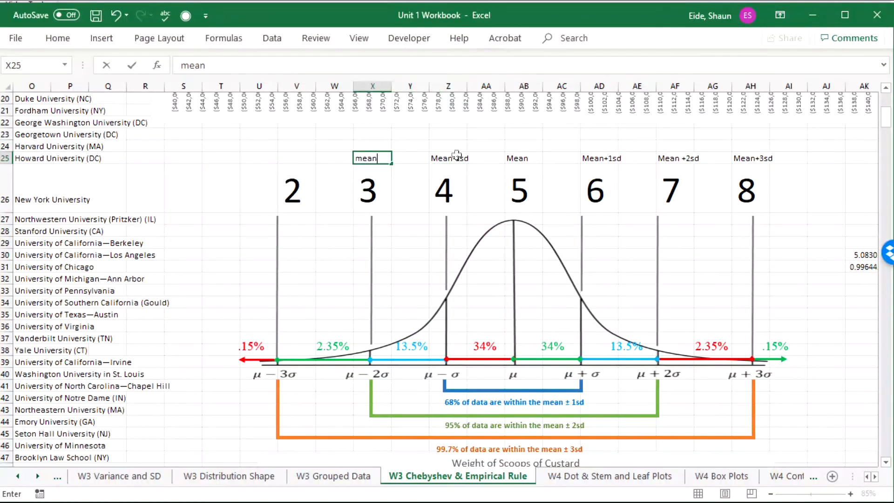
type("-2sd")
key("Left")
key("Left")
type("m")
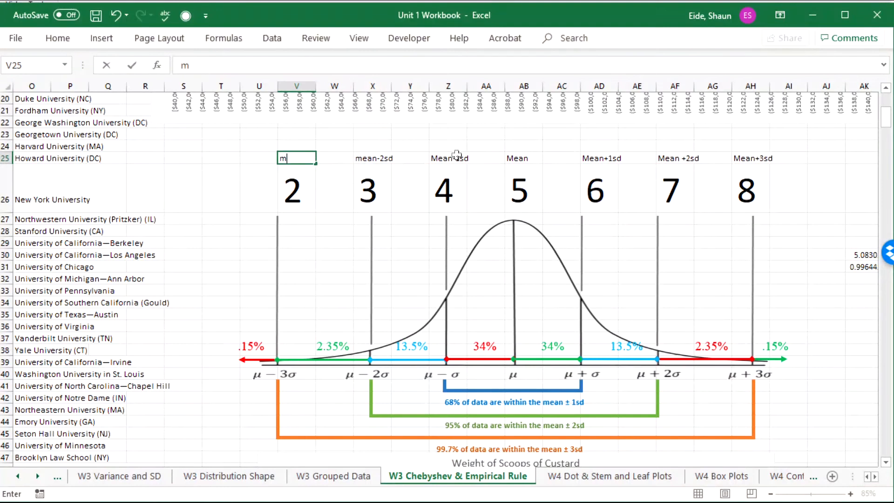
type("ean-3sd")
key("Right")
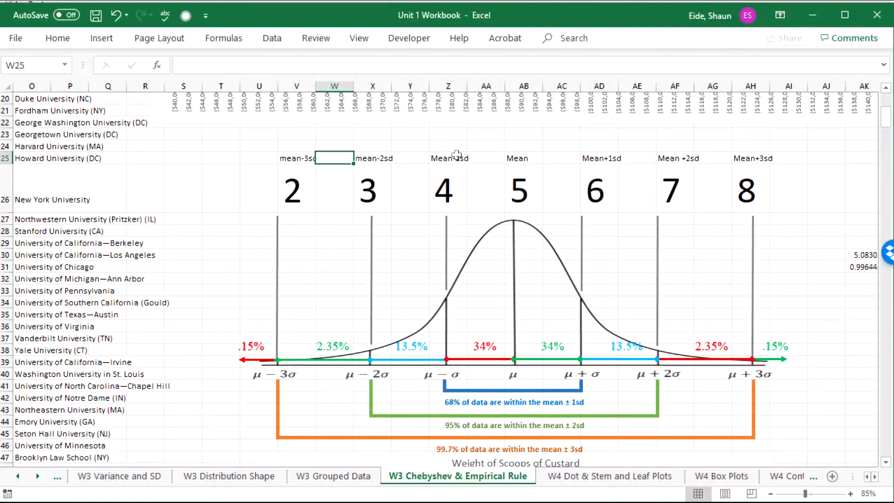
- Enter 200 in cell Z24 and calculate 47.5% of it in AA24 with the formula =200*.475
left_click(448, 145)
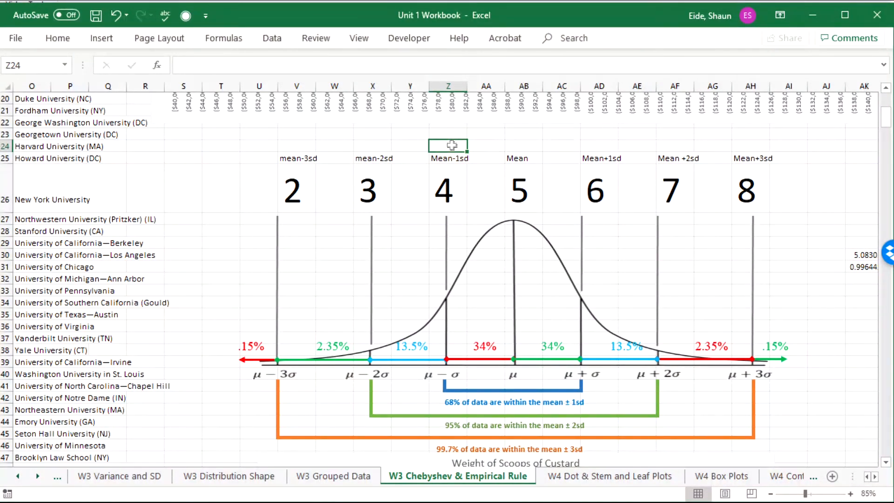
type("200")
key("Tab")
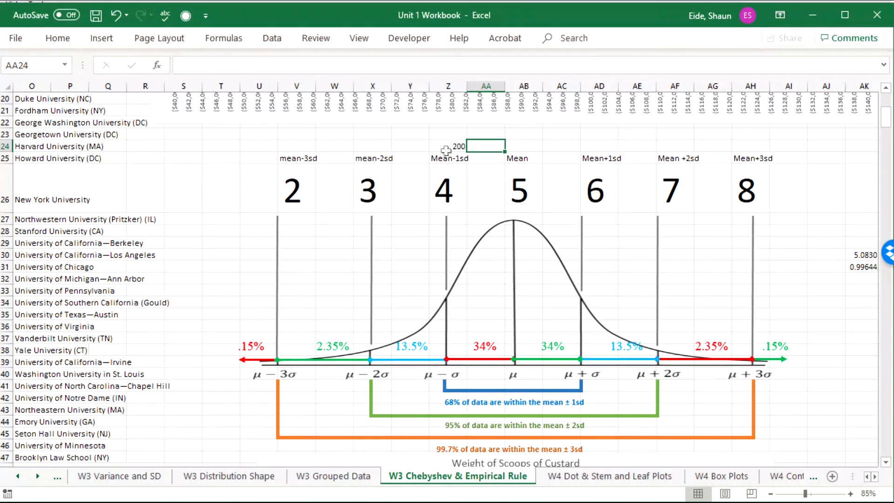
type("=")
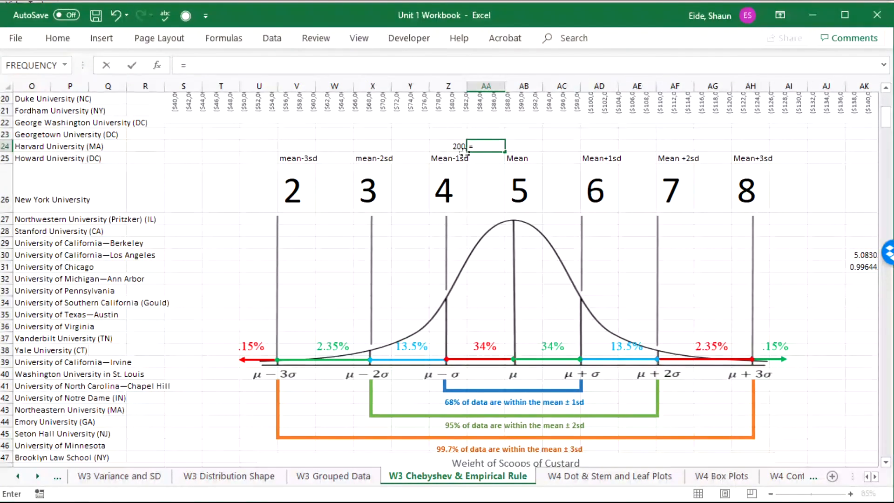
type("200*47.5")
key("BackSpace")
key("BackSpace")
key("BackSpace")
key("BackSpace")
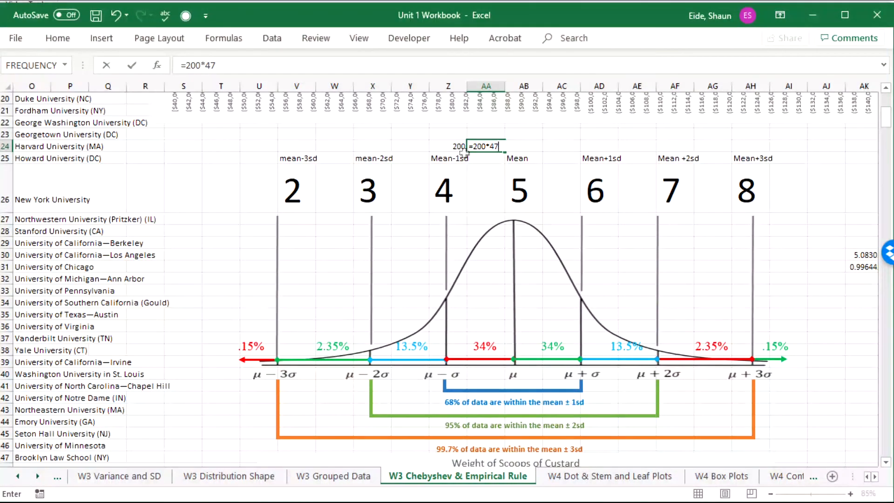
type(".475")
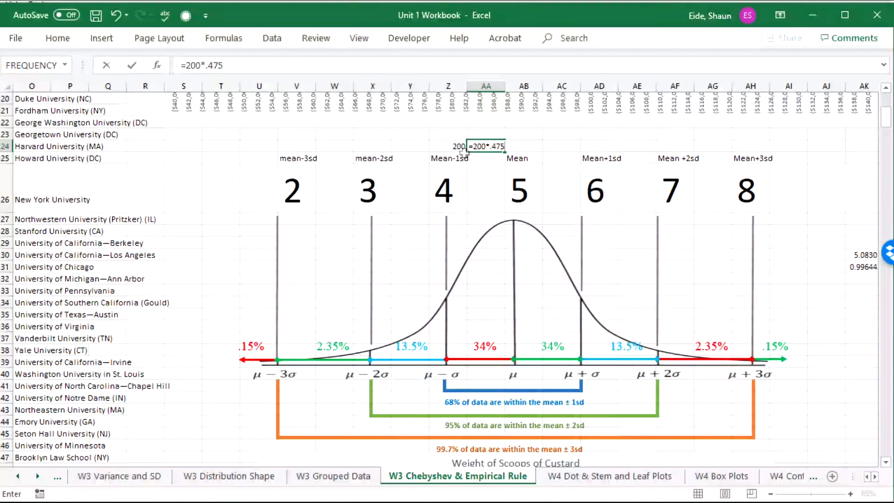
key("Return")
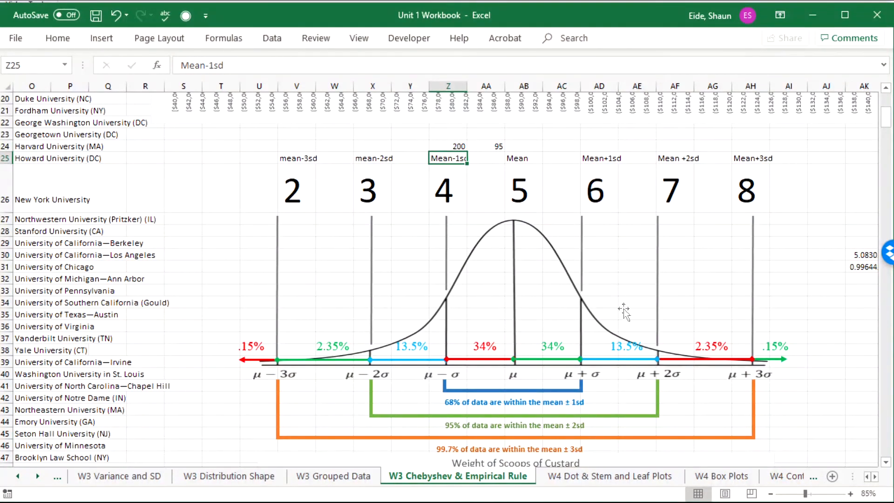
- Change the formula in AA24 to =200*0.68 to calculate 68% of the 200
left_click(477, 148)
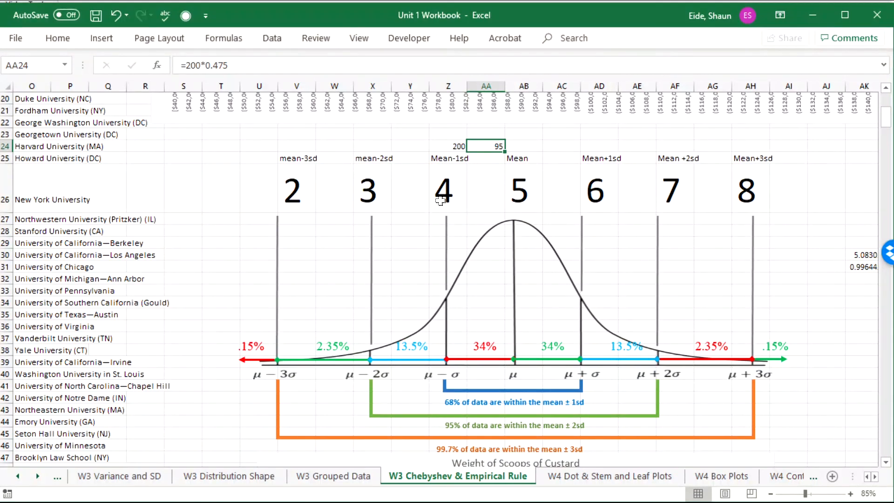
left_click(233, 67)
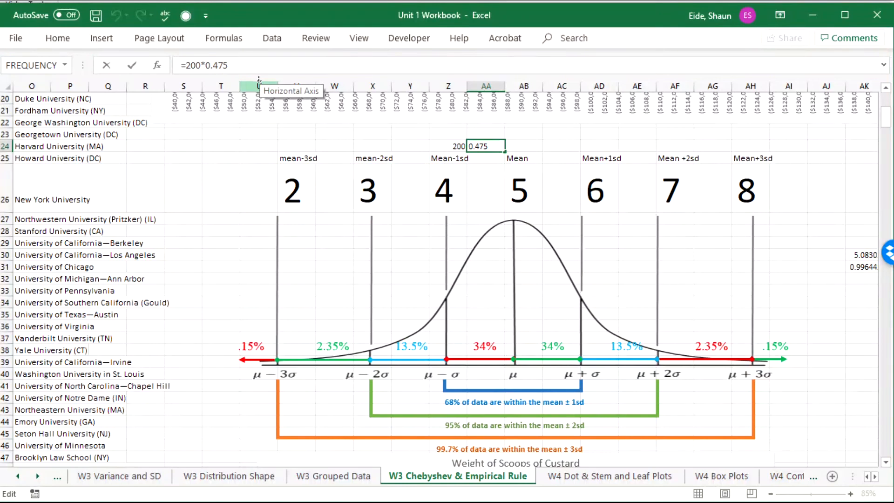
key("BackSpace")
key("BackSpace")
key("BackSpace")
type("68")
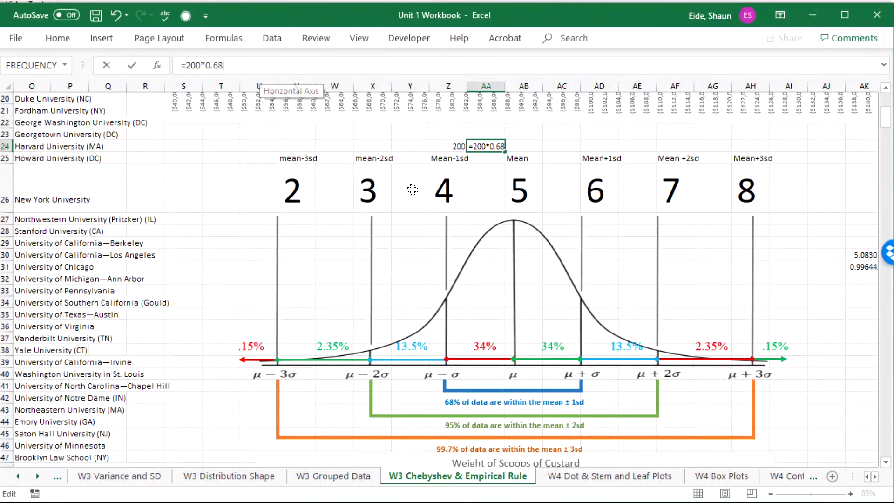
key("Return")
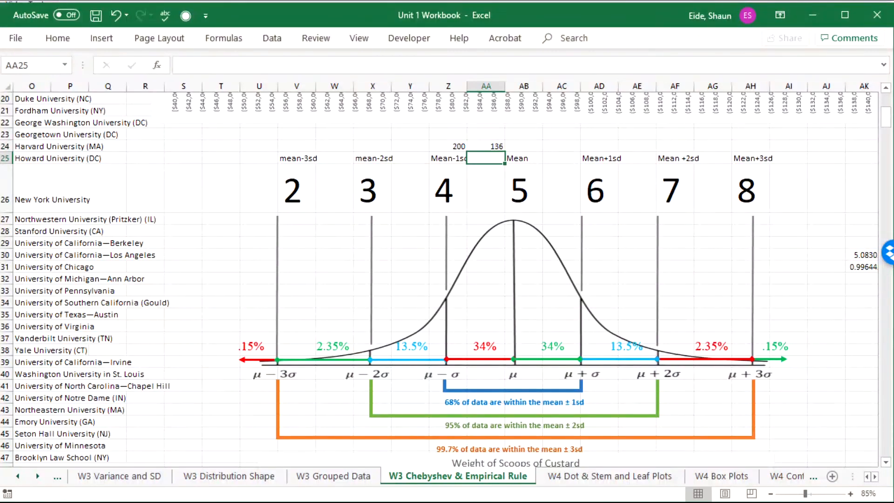
left_click(475, 144)
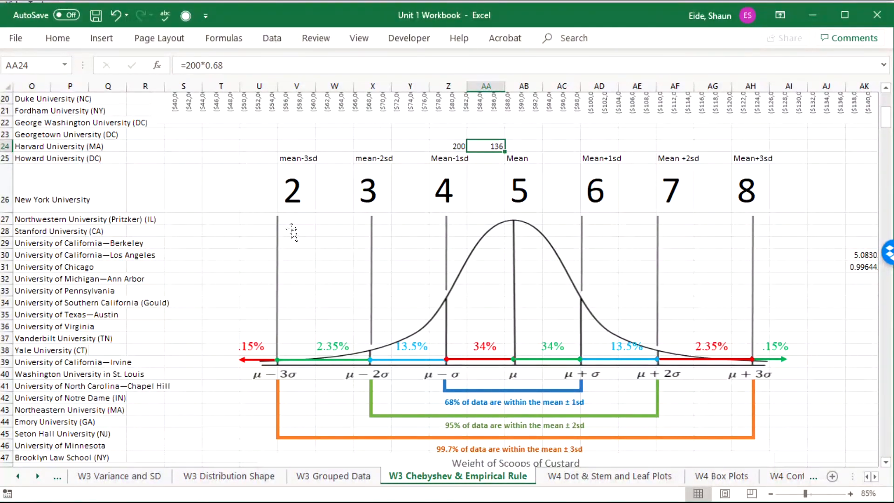
- Enter 20 in cell AI33, beyond the μ + 3σ line, and clear it again
scroll(289, 260, "down", 1)
scroll(303, 289, "down", 1)
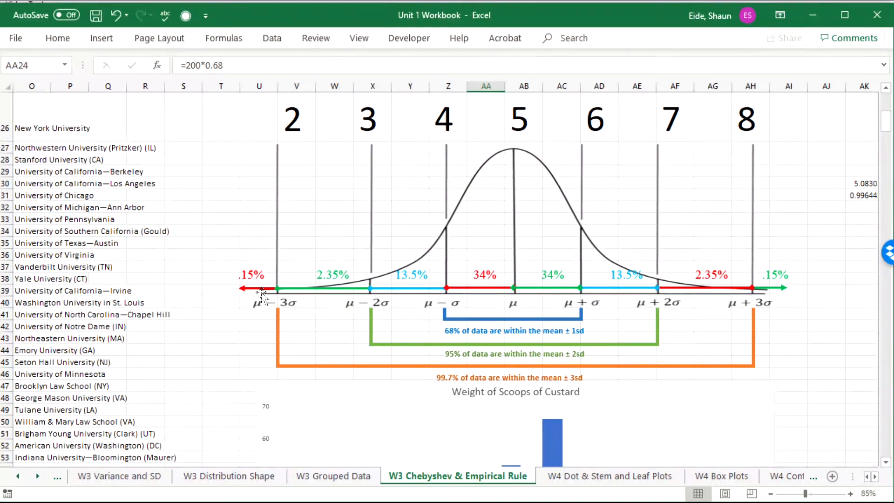
left_click(787, 220)
type("20")
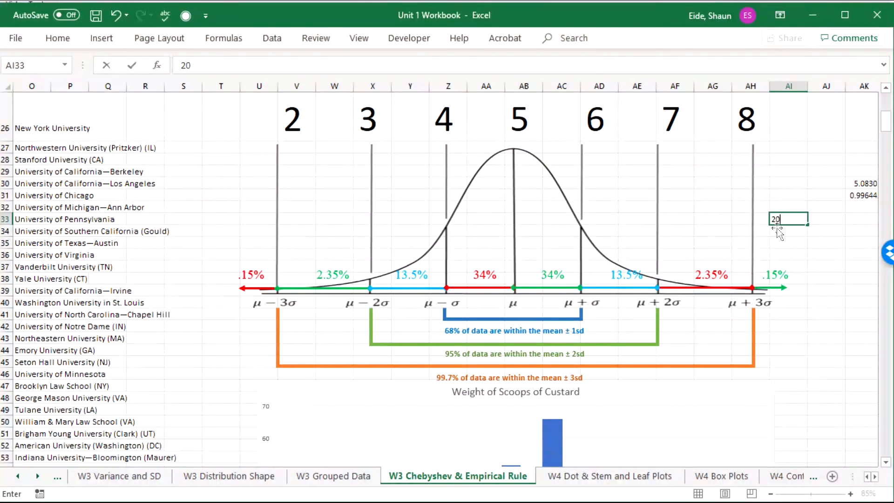
key("Return")
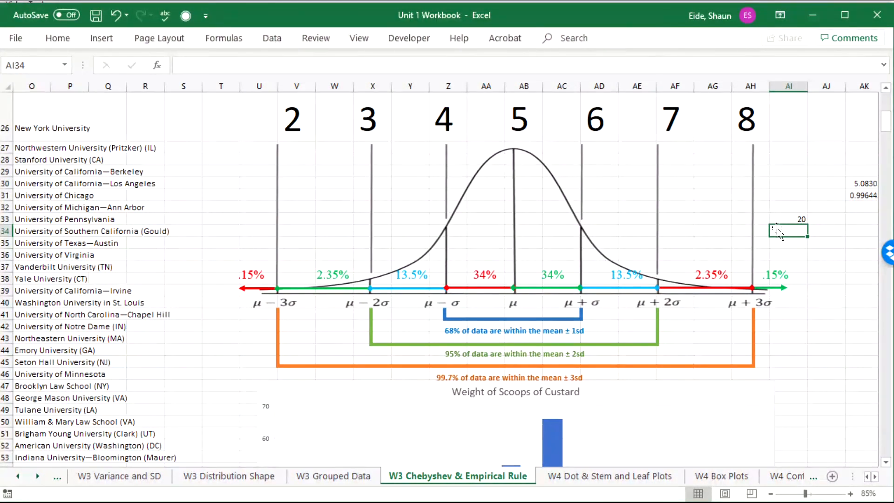
key("Up")
key("Delete")
- Select cell U33 in the same row, just outside the μ − 3σ line
key("Left")
key("Left")
key("Left")
key("Left")
key("Left")
key("Left")
key("Left")
key("Left")
key("Left")
key("Left")
key("Left")
key("Left")
key("Left")
key("Left")
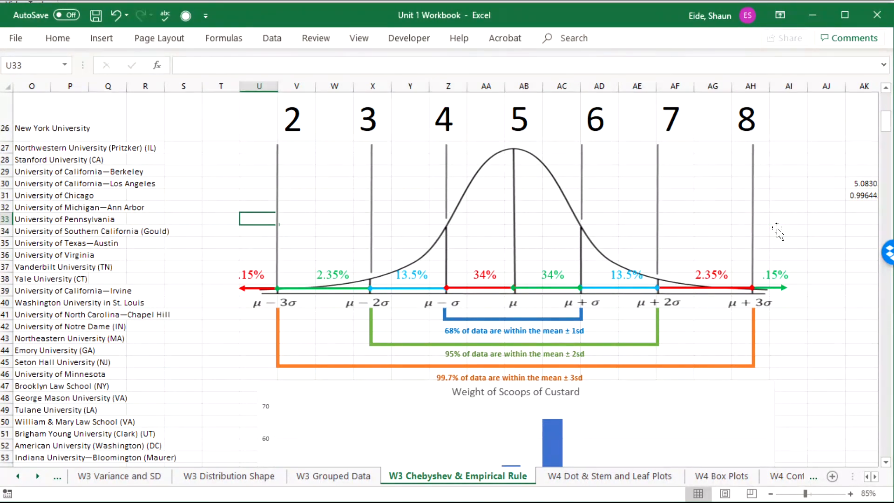